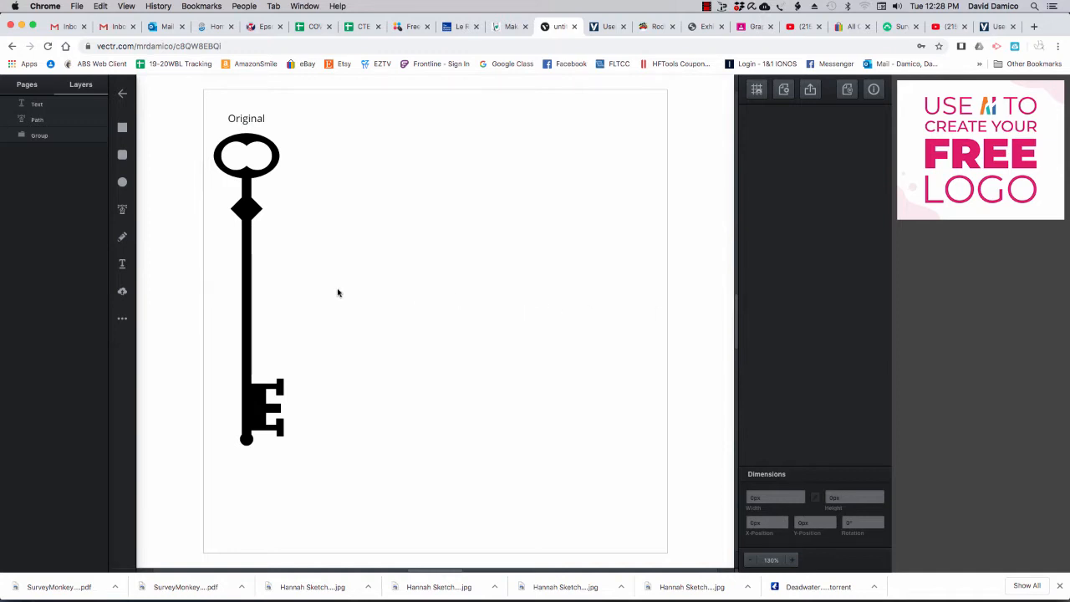
left_click(248, 293)
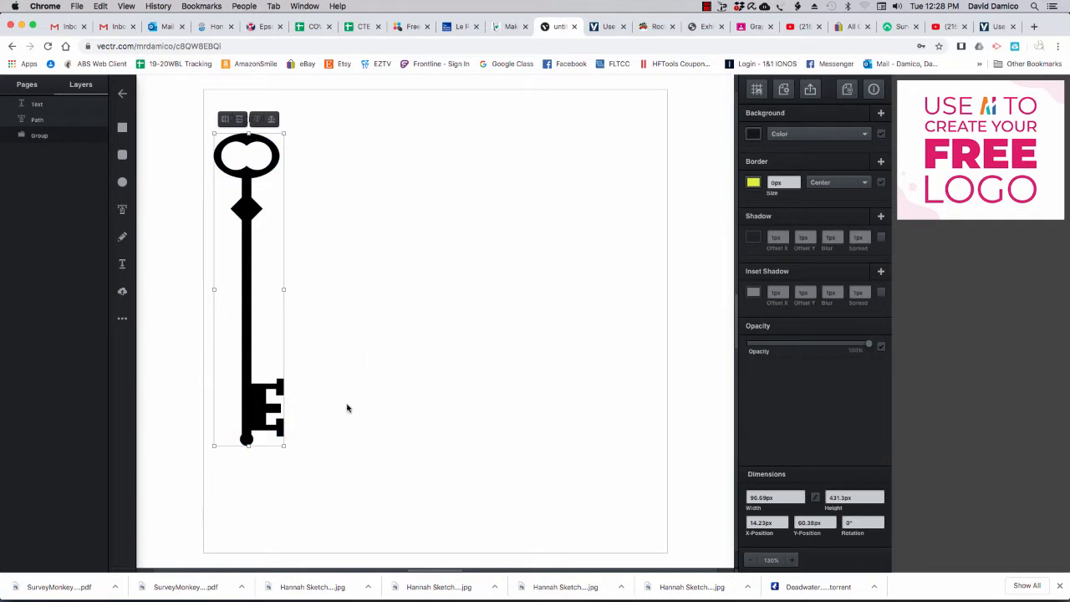
left_click(333, 444)
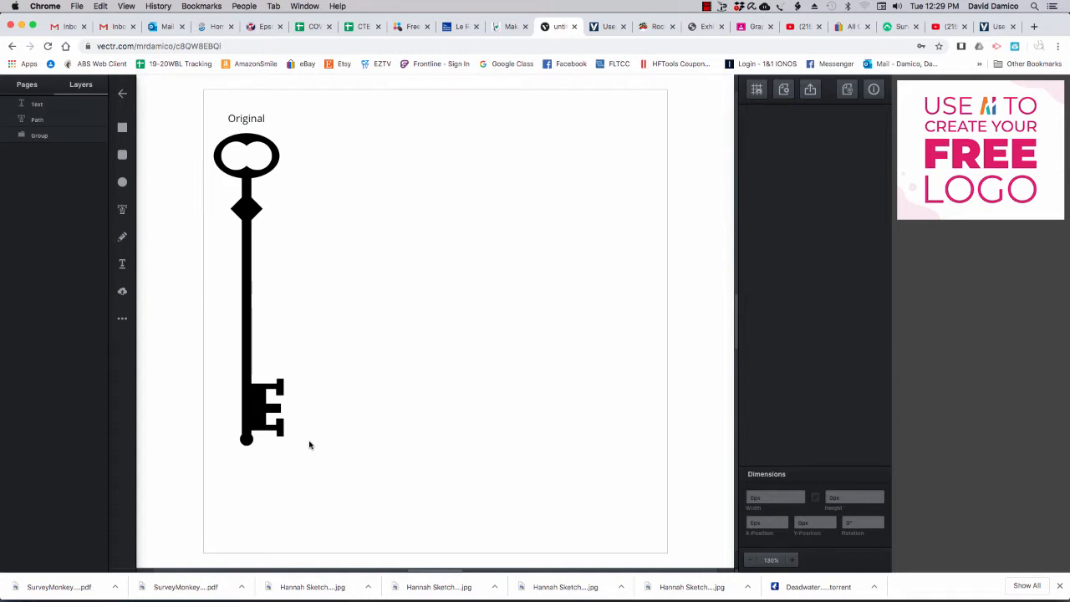
left_click(261, 154)
- Draw an ellipse about 105 × 67 px to the right of the original key's handle and fill it black (#000000)
left_click(122, 183)
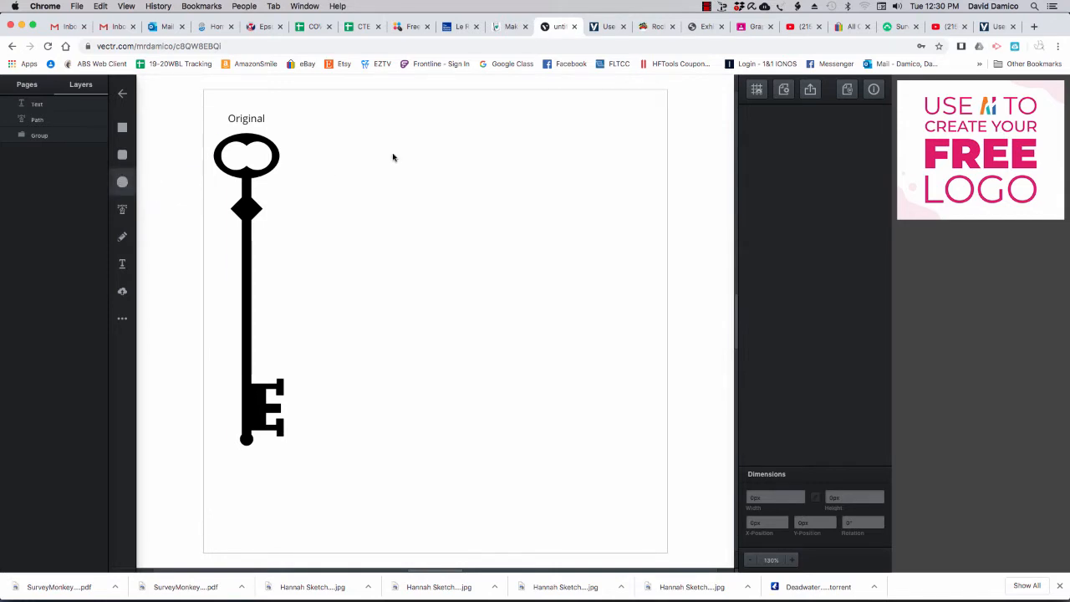
left_click_drag(391, 151, 466, 202)
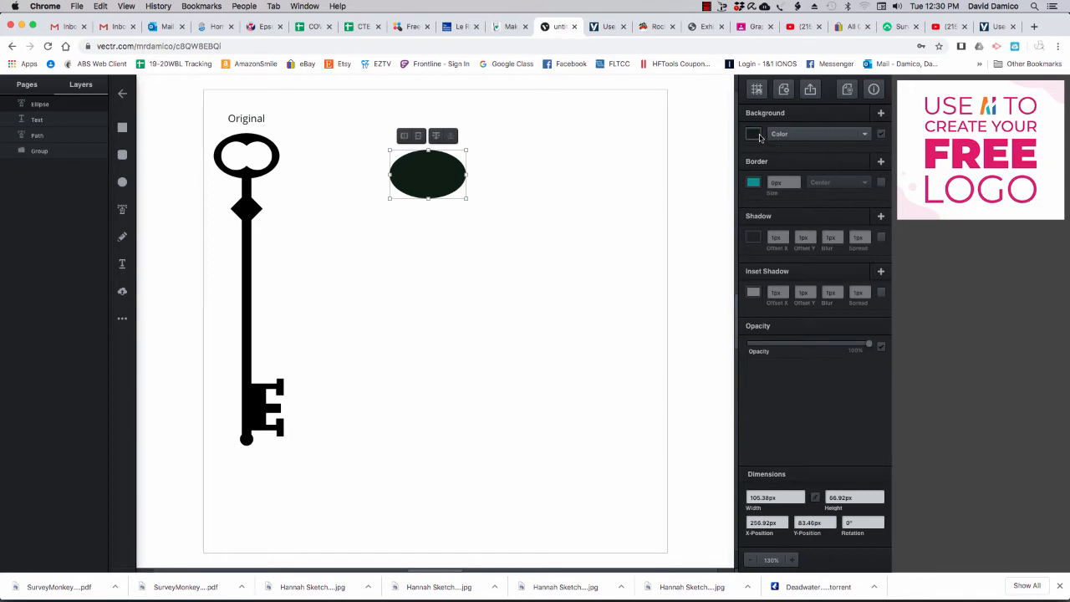
left_click(754, 136)
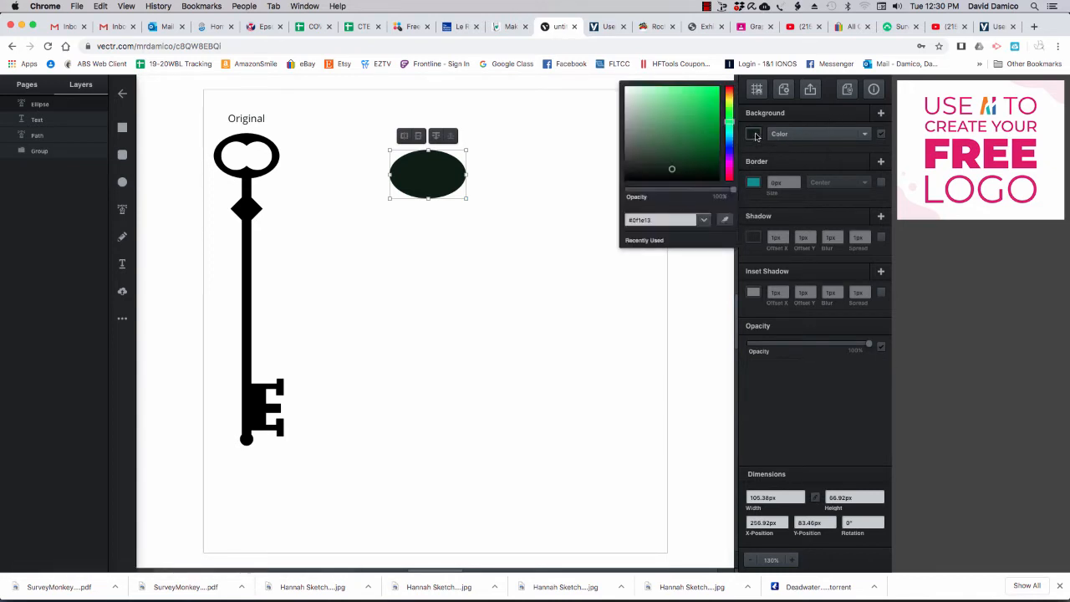
left_click_drag(671, 169, 606, 192)
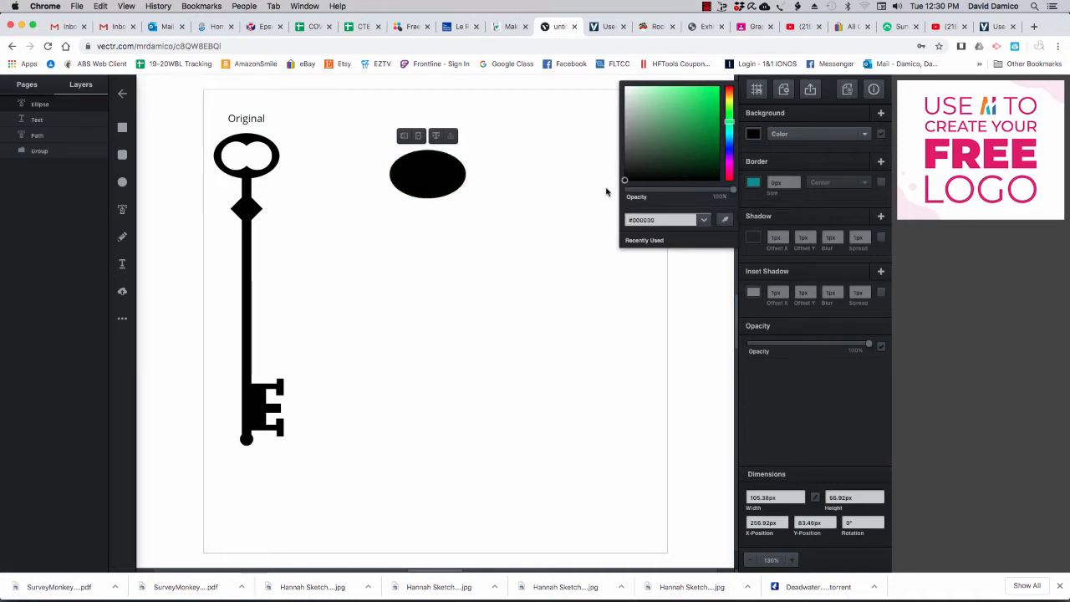
left_click(808, 159)
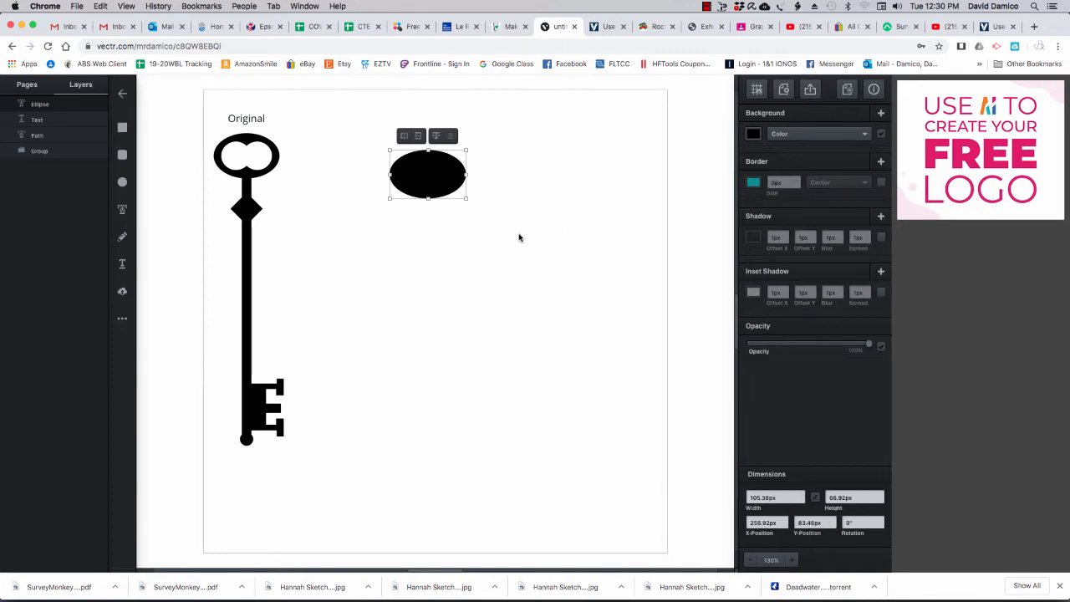
- Draw a circle about 43 px in diameter below and to the left of the black ellipse and fill it white
left_click(124, 183)
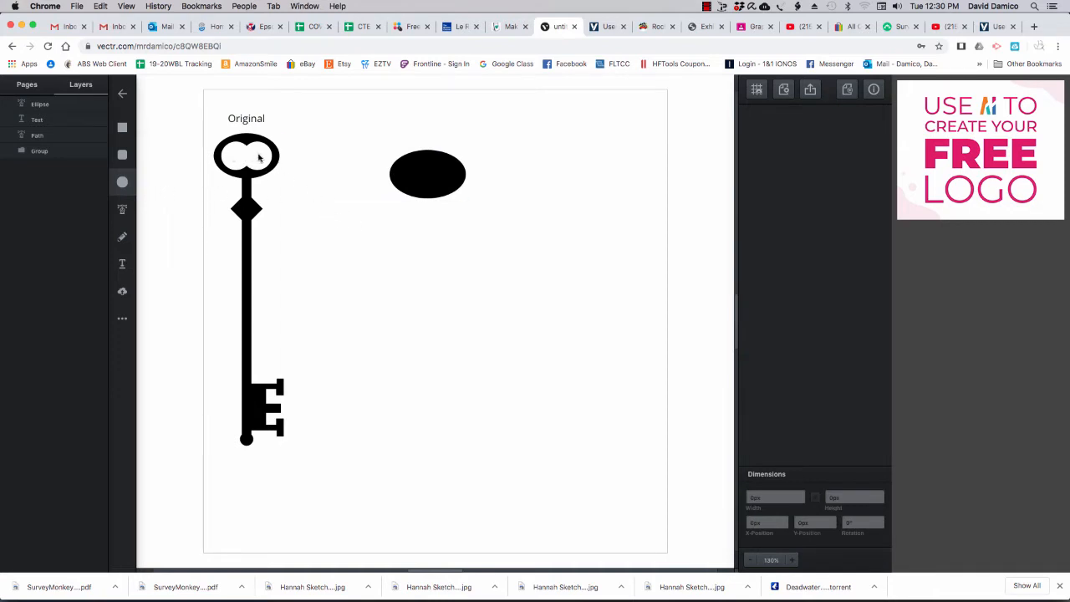
left_click_drag(342, 223, 368, 250)
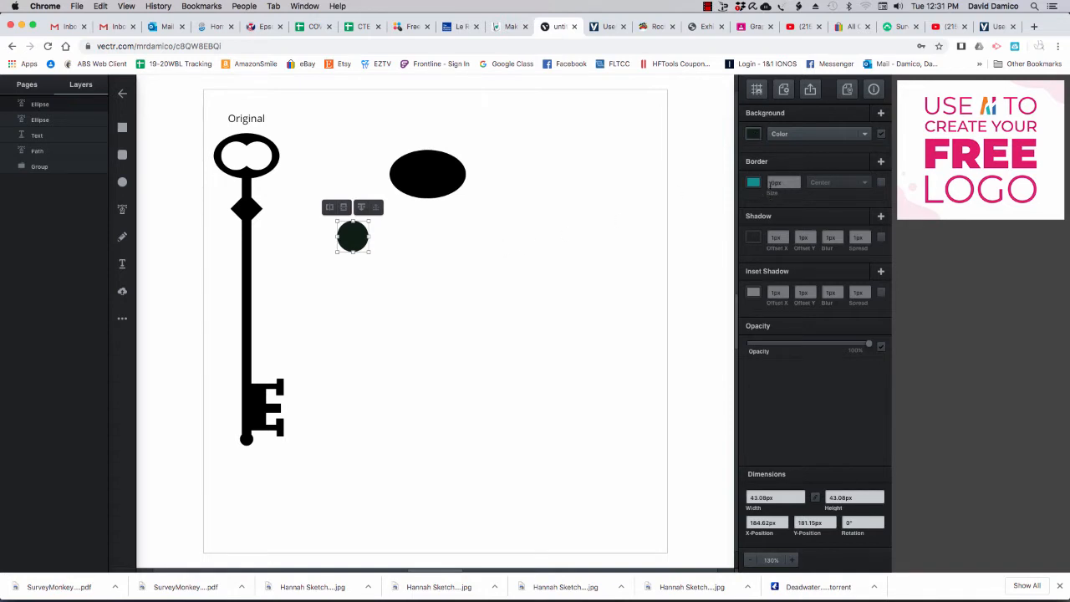
left_click(753, 135)
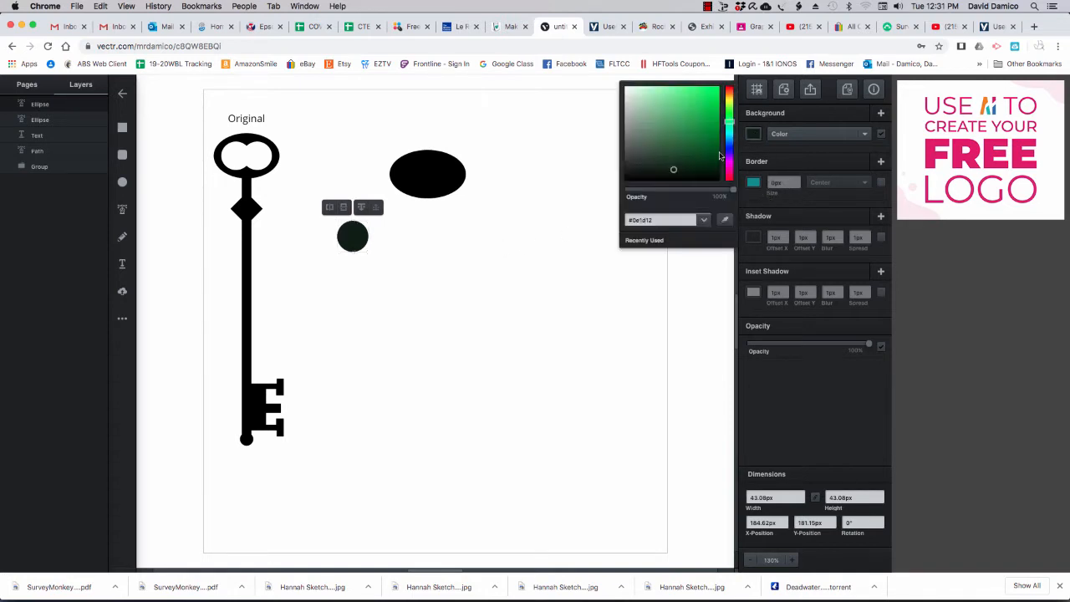
left_click_drag(672, 173, 622, 82)
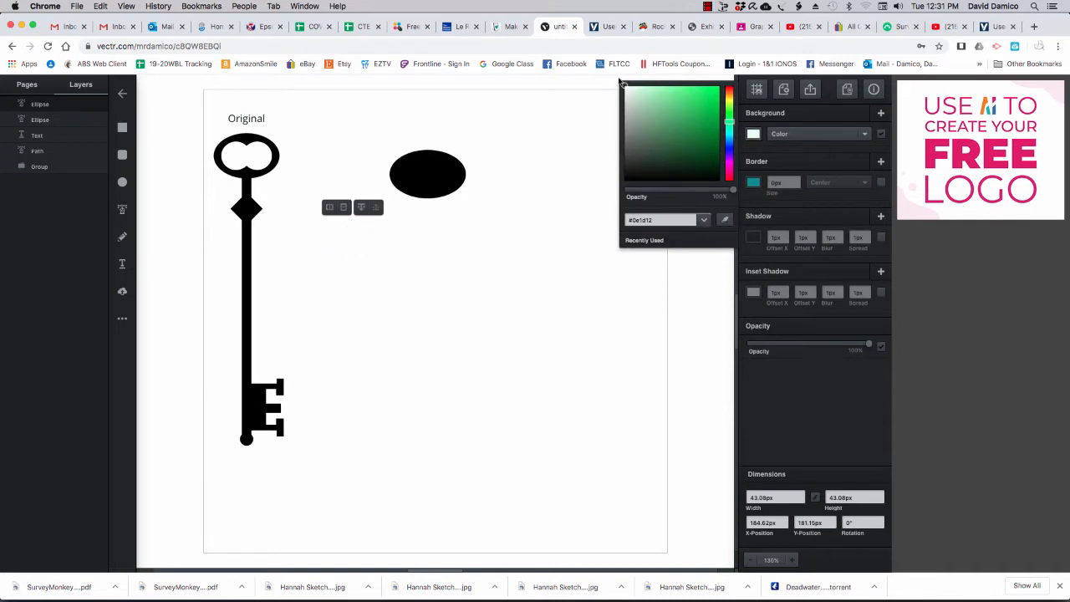
left_click(352, 238)
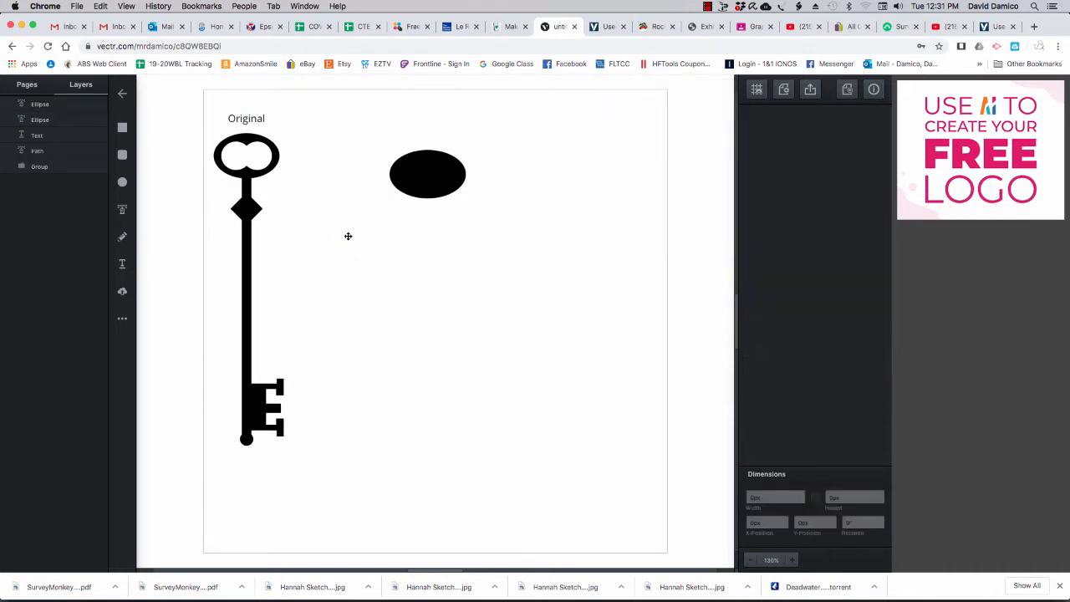
- Duplicate the white circle and place the copy level with it on its right so that their edges touch
left_click(352, 238)
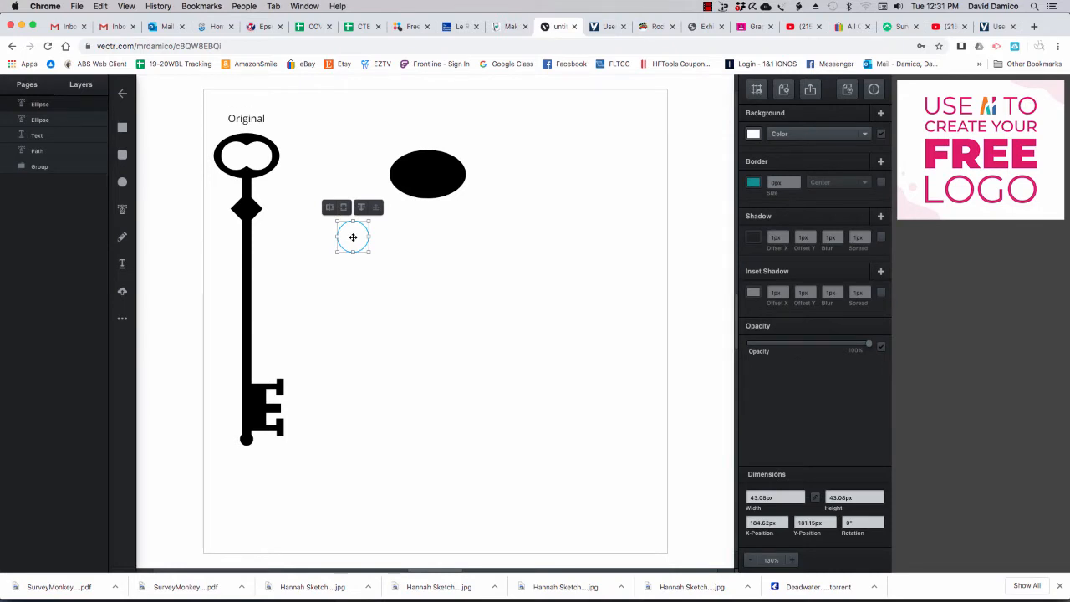
right_click(353, 234)
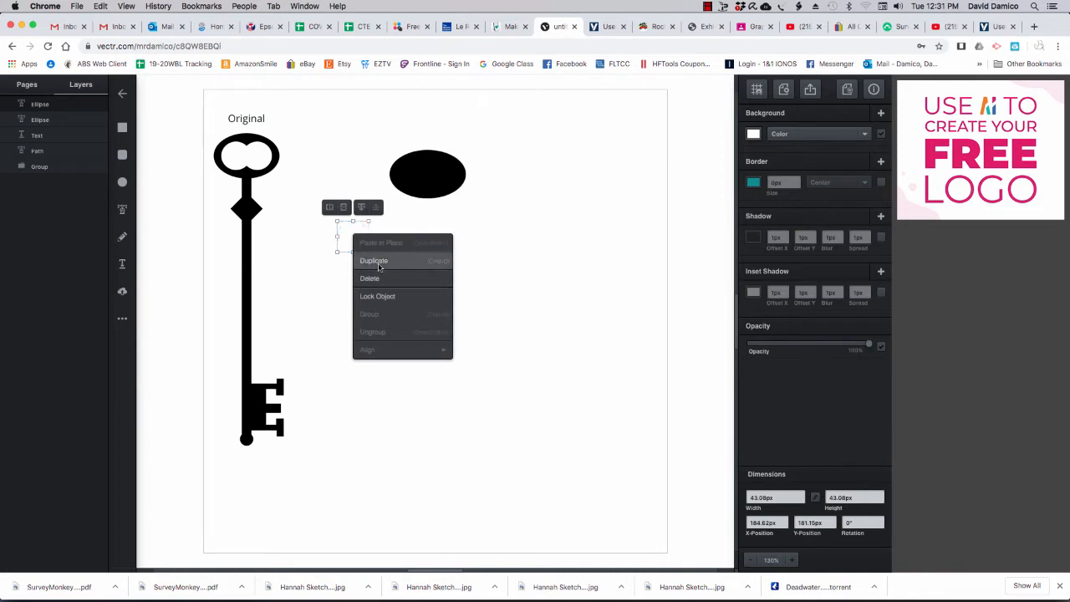
left_click(375, 262)
left_click_drag(365, 252, 388, 245)
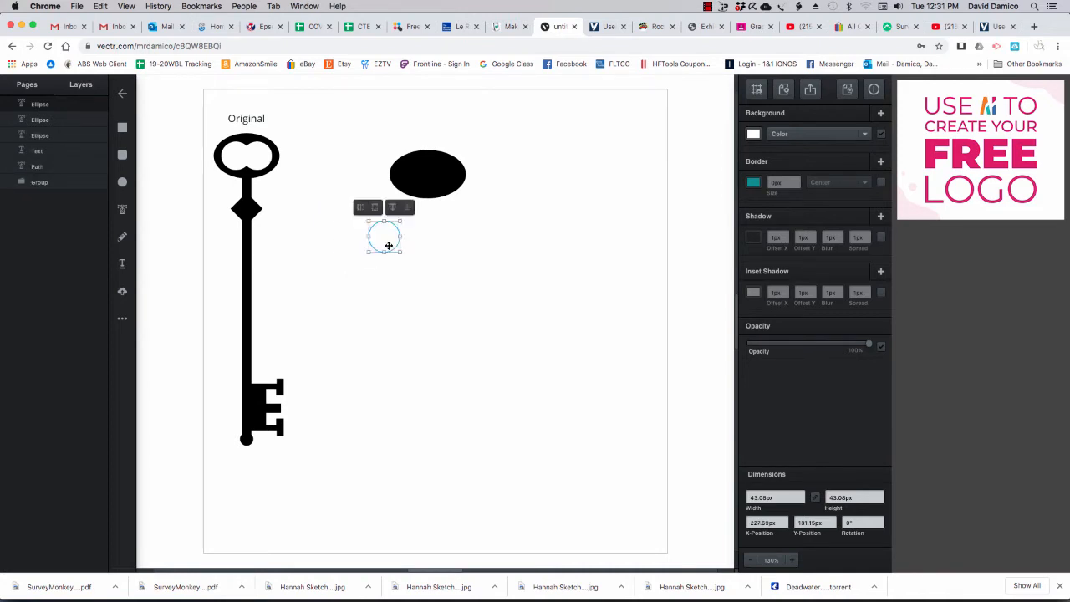
- Fill both small circles dark green and move the right one left to X about 218 px so it slightly overlaps the other
left_click_drag(310, 211, 392, 247)
left_click(754, 136)
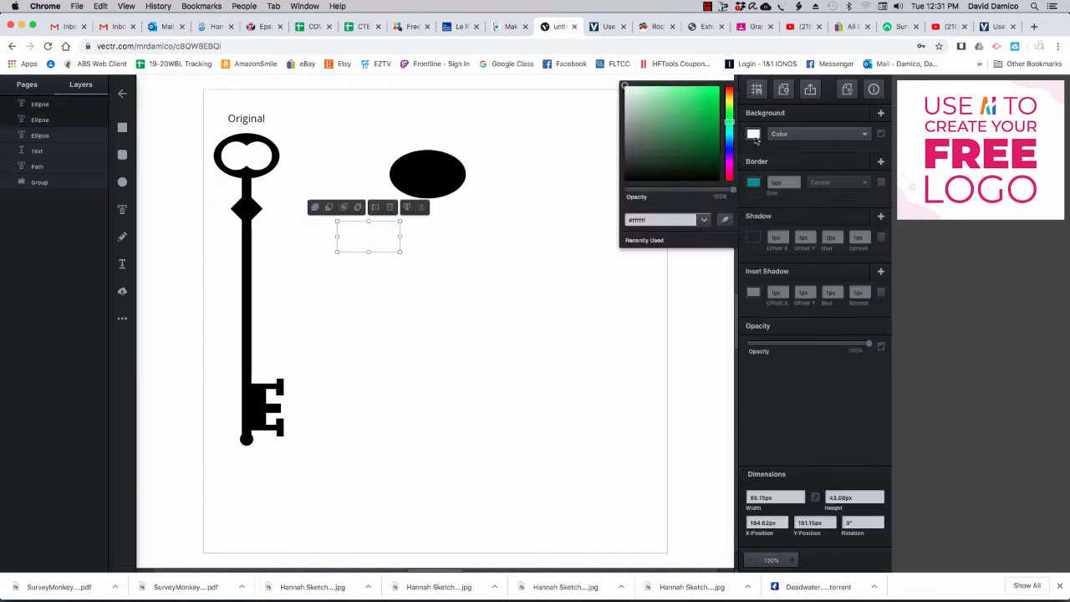
left_click_drag(699, 153, 695, 158)
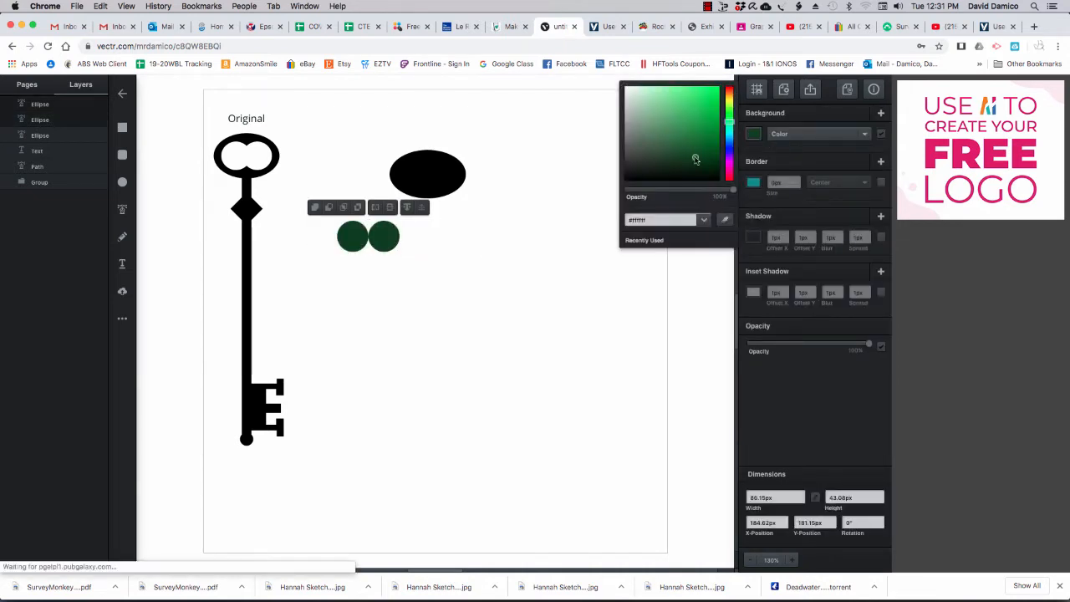
left_click(493, 267)
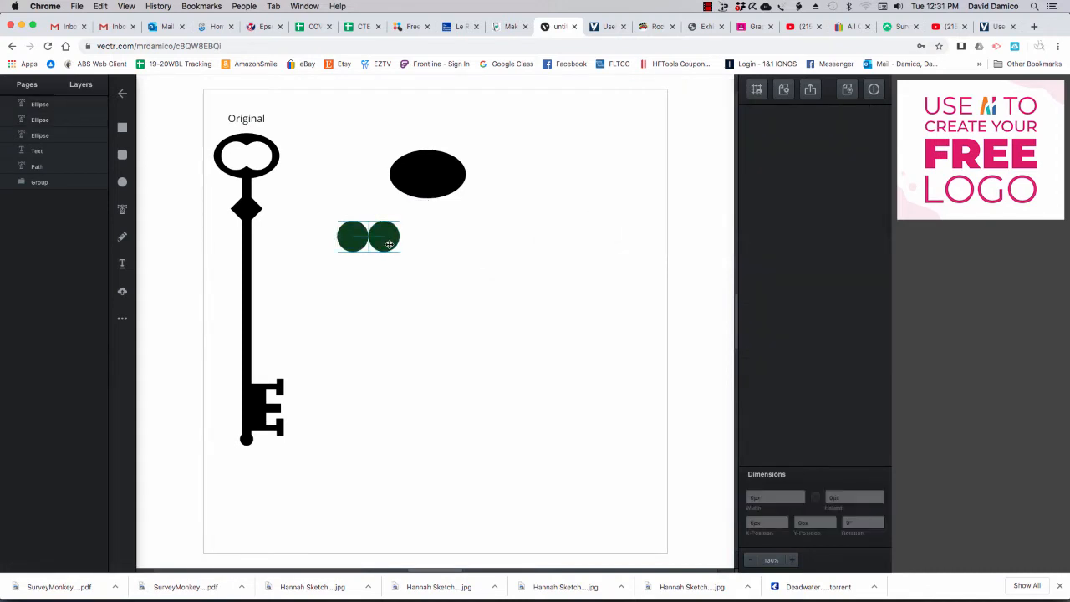
left_click_drag(389, 244, 384, 244)
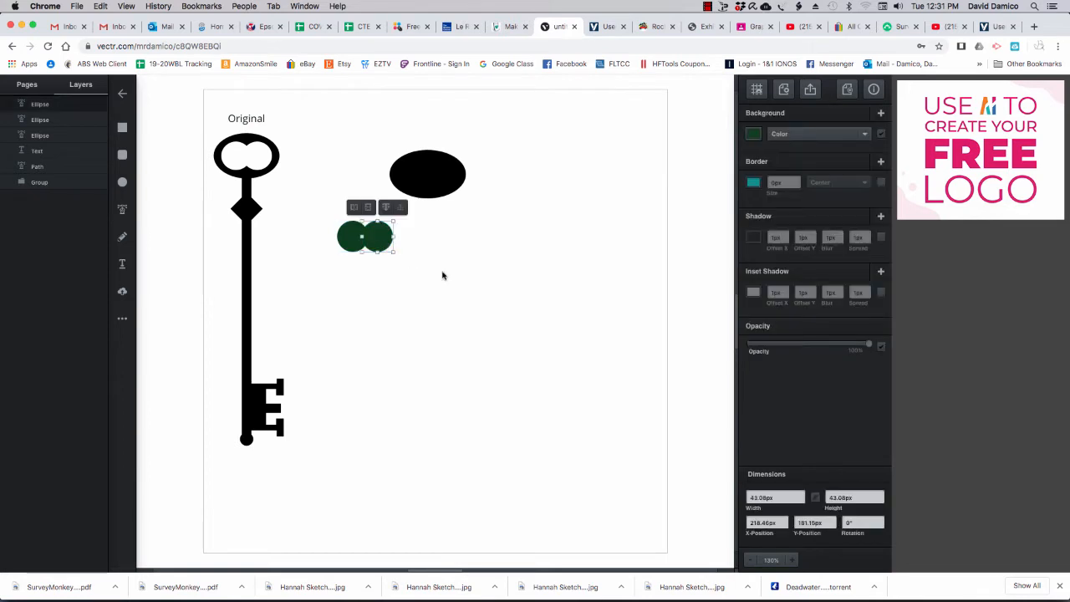
left_click(466, 283)
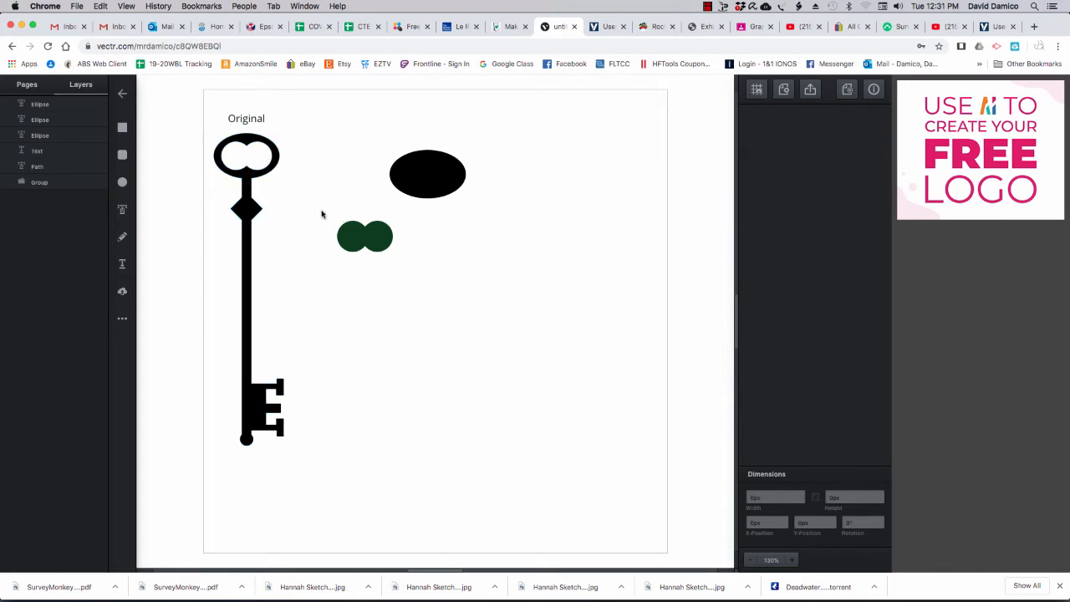
- Unite the two overlapping green circles into a single shape
left_click_drag(366, 230, 404, 262)
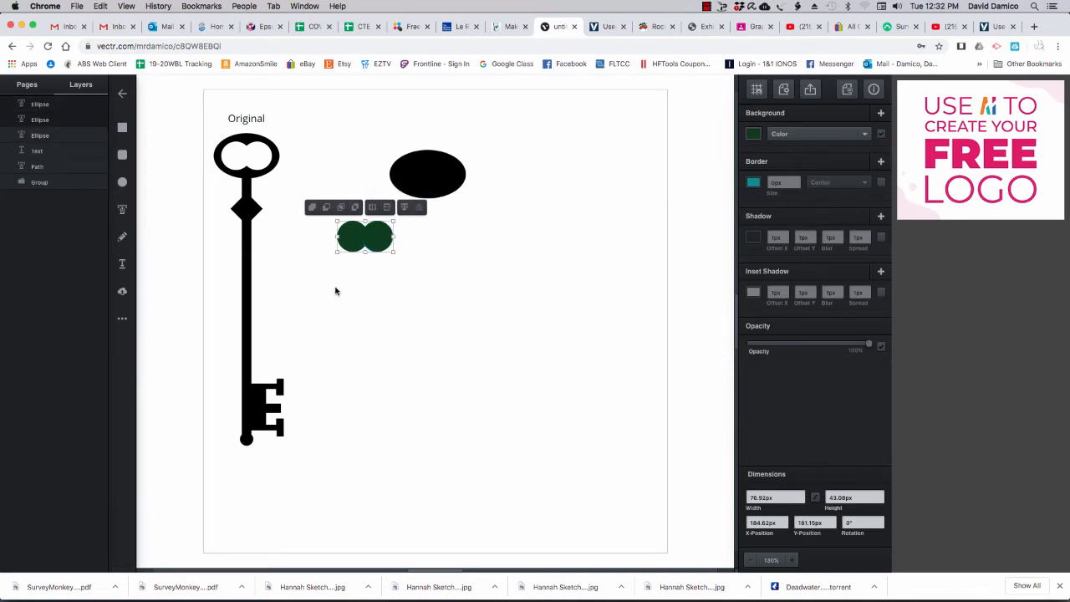
left_click(312, 207)
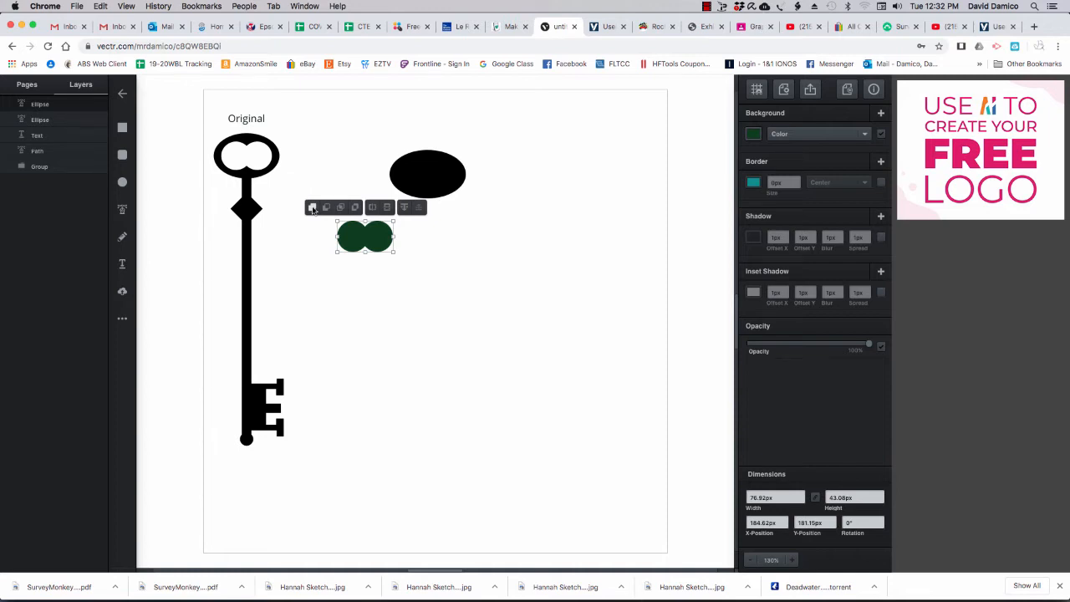
left_click(313, 208)
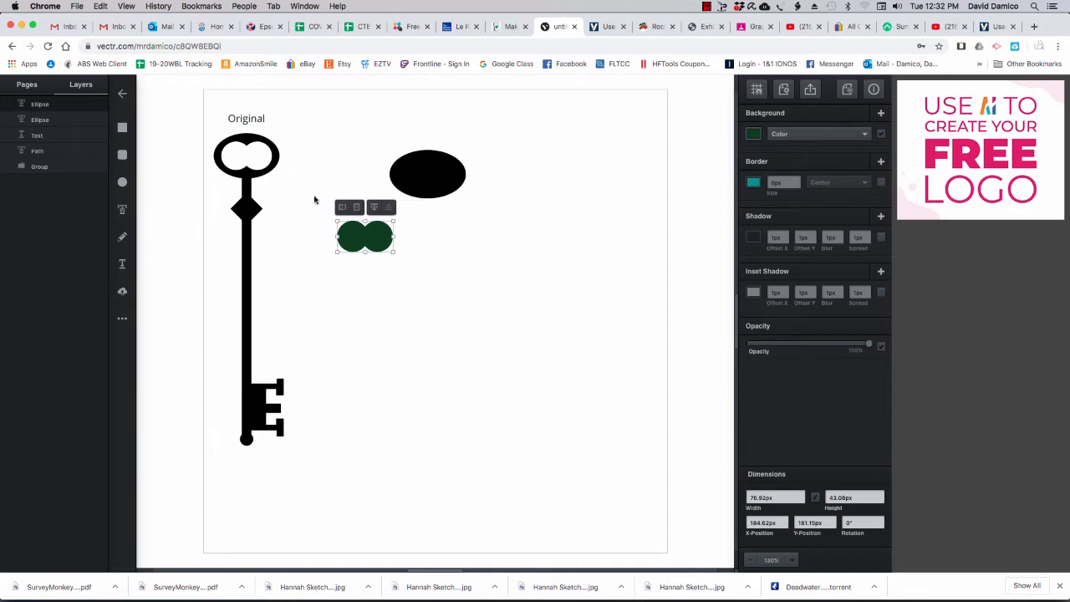
- Fill the united double-circle shape with white (#ffffff)
left_click(468, 253)
left_click(368, 237)
left_click(753, 135)
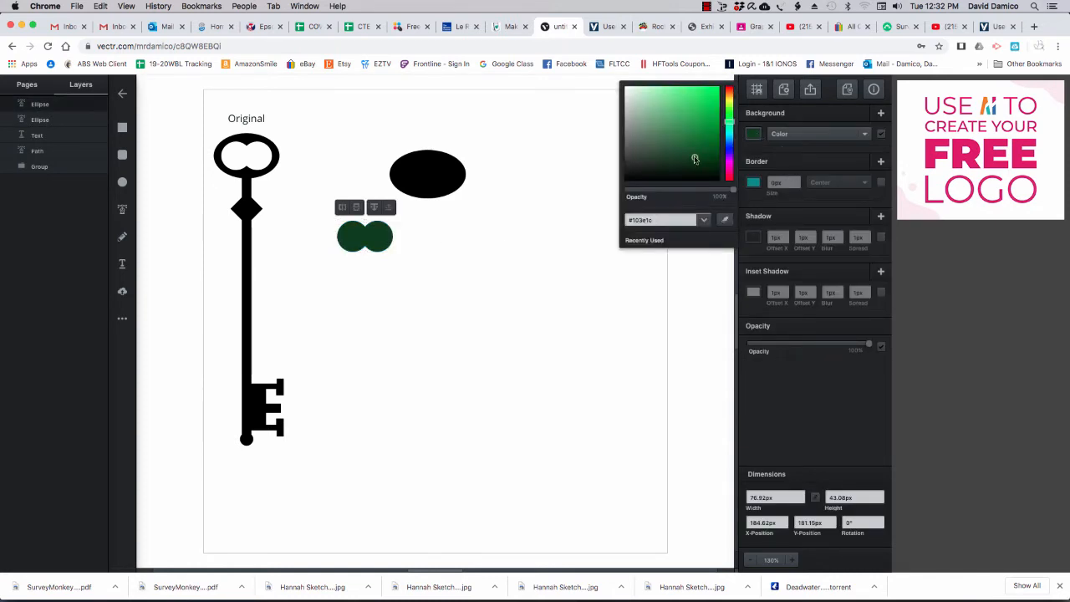
mouse_move(694, 158)
left_mouse_down()
mouse_move(671, 112)
mouse_move(624, 86)
left_mouse_up()
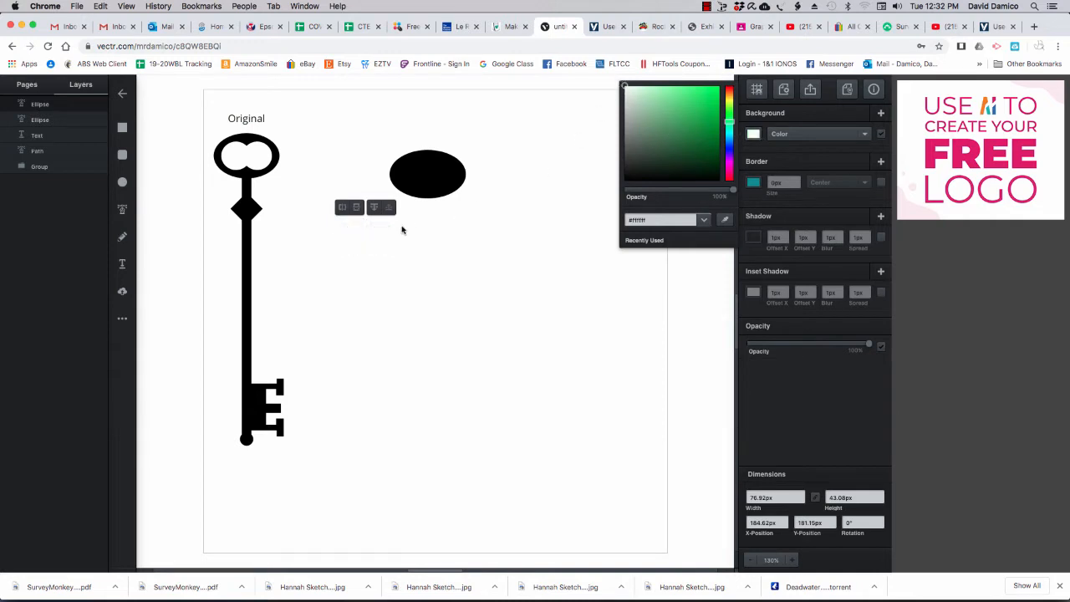
- Move the white double-circle shape to the centre of the black ellipse to form the opening of the key handle
left_click_drag(377, 237, 440, 176)
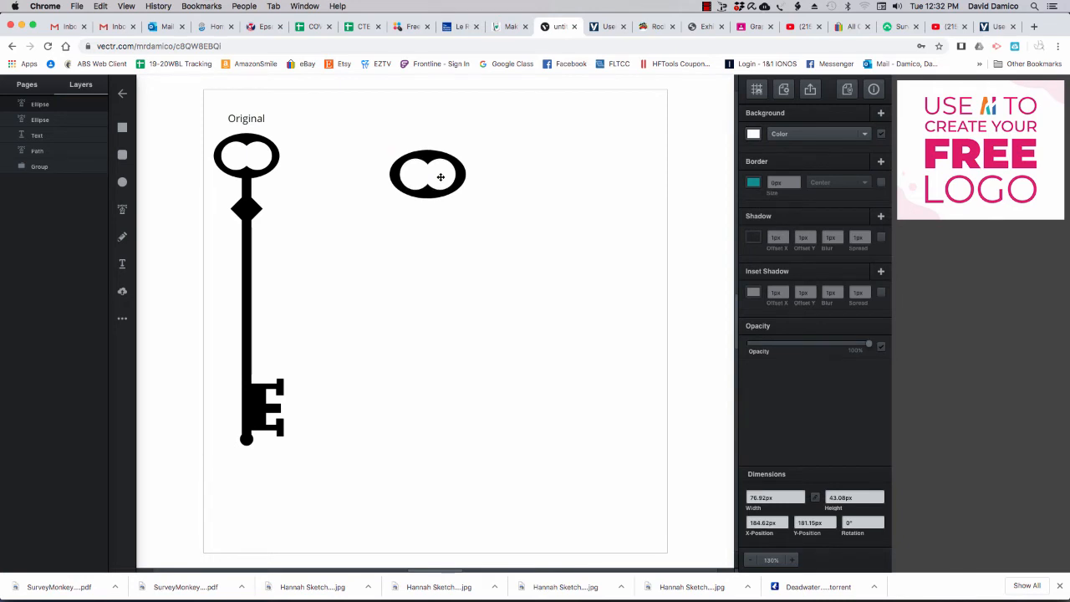
left_click(511, 230)
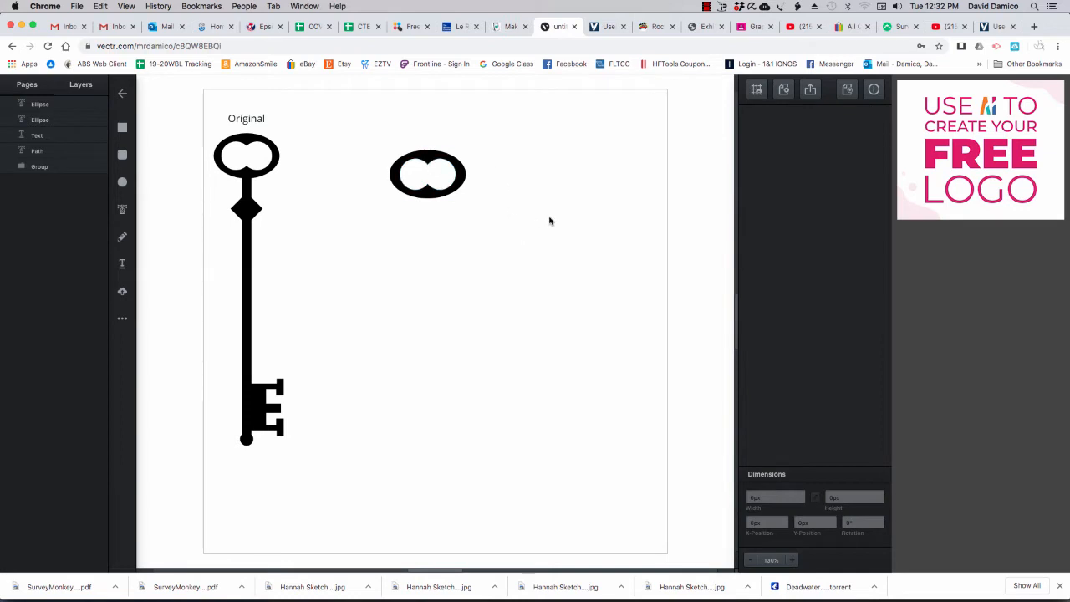
left_click(439, 173)
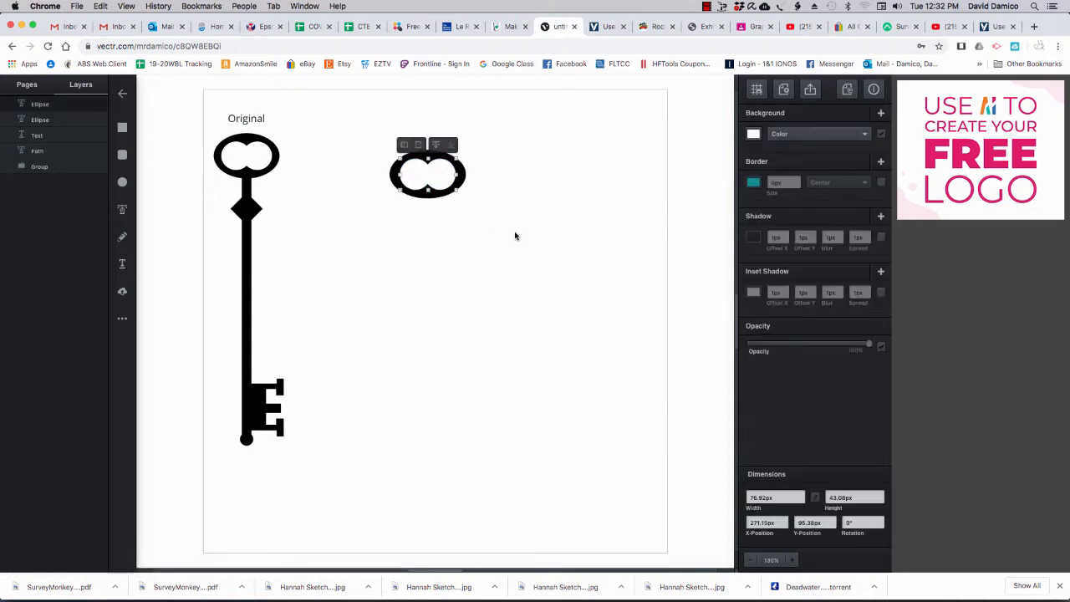
left_click(515, 235)
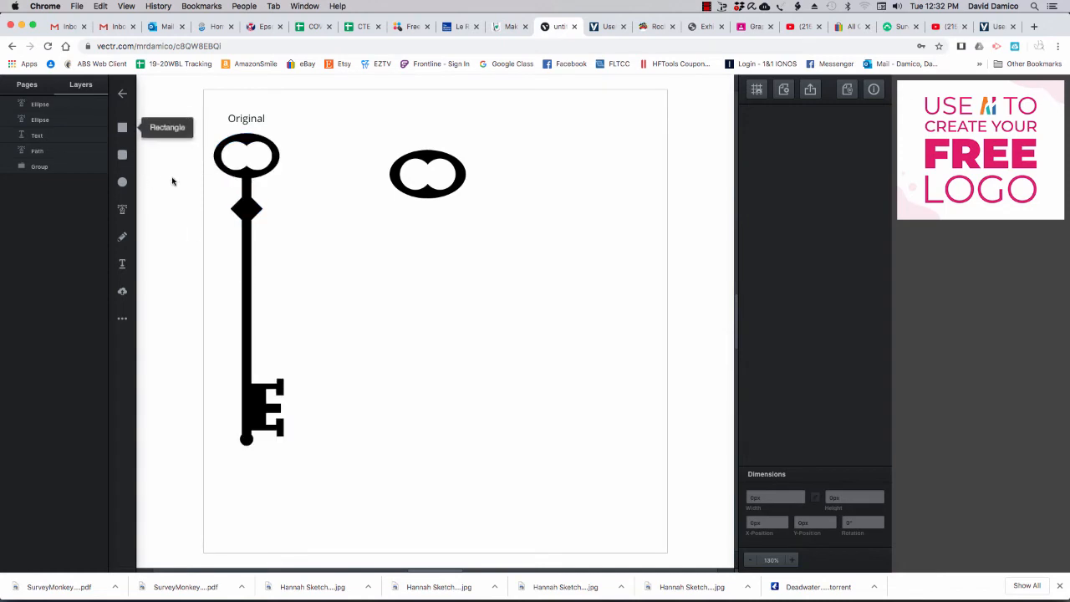
left_click(122, 127)
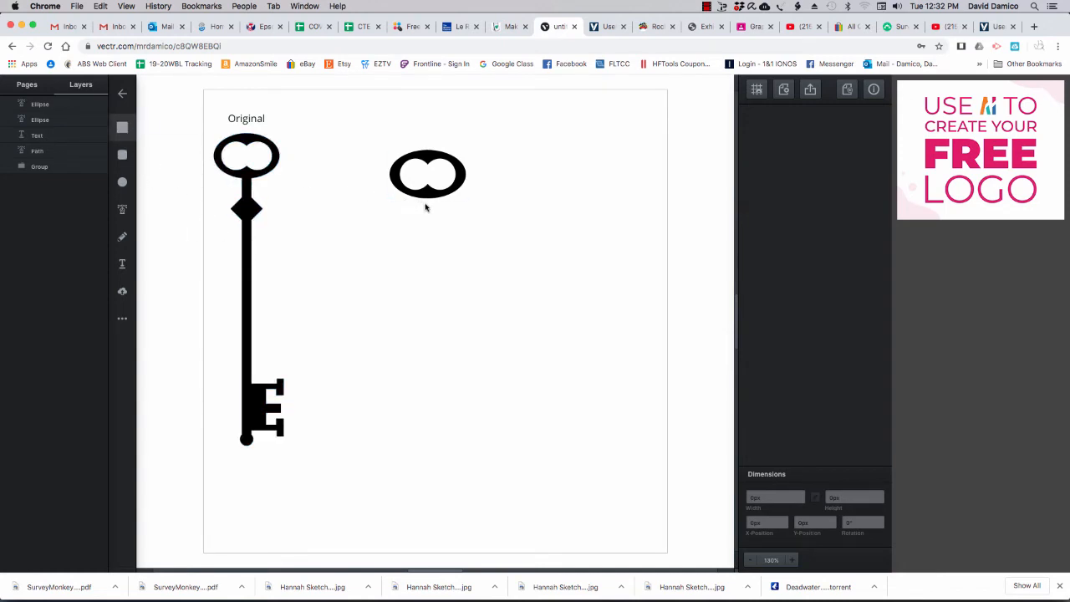
left_click(118, 128)
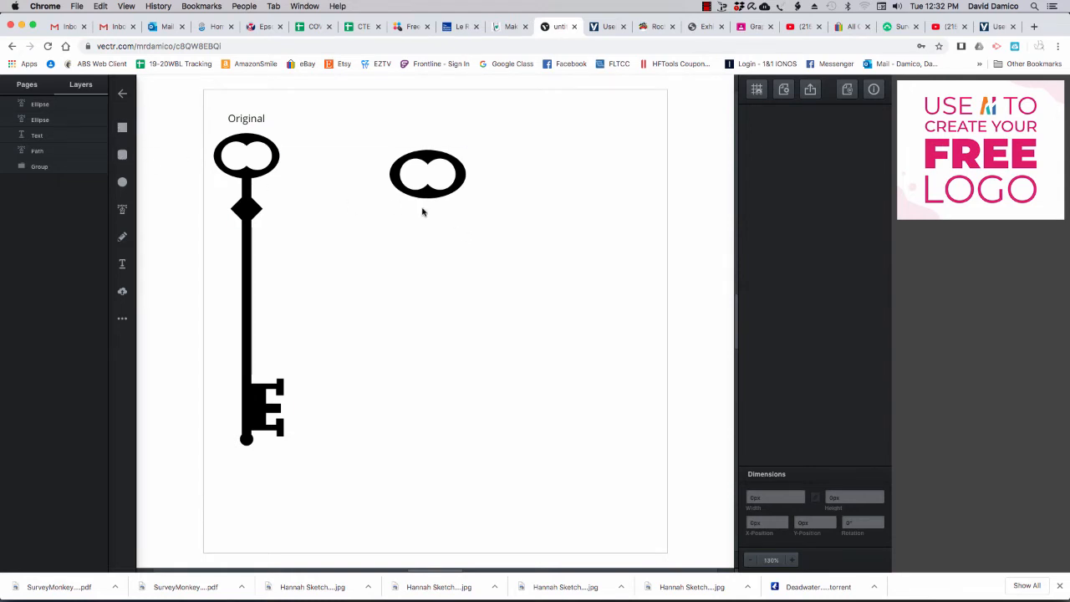
left_click_drag(422, 205, 432, 468)
left_click_drag(386, 292, 493, 330)
- Draw a vertical rectangle about 15 × 332 px just below the new key handle as the shaft and fill it black (#000000)
left_click(122, 127)
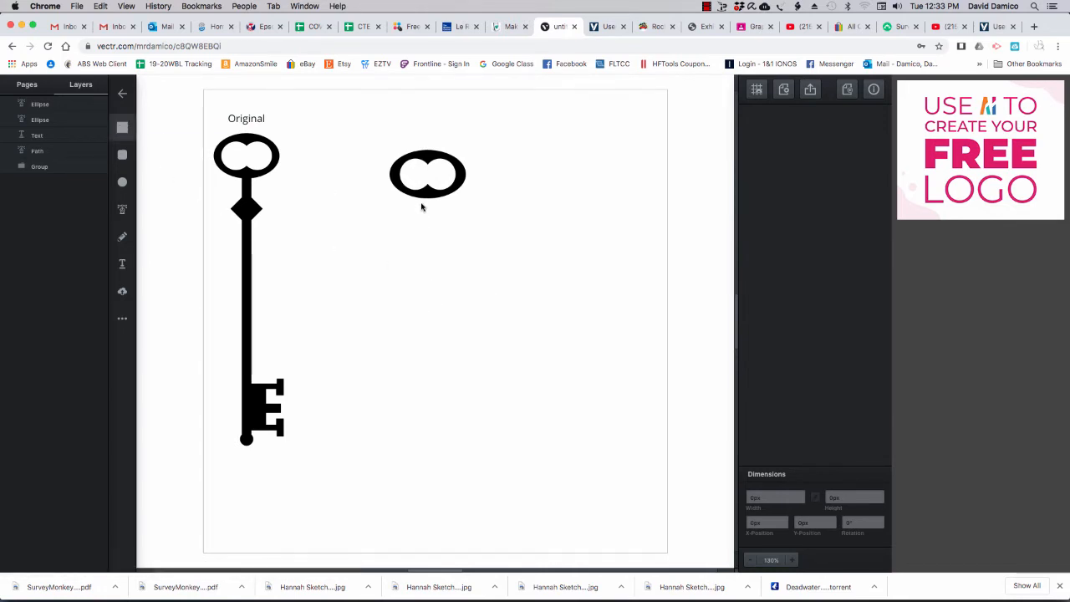
left_click_drag(422, 203, 431, 444)
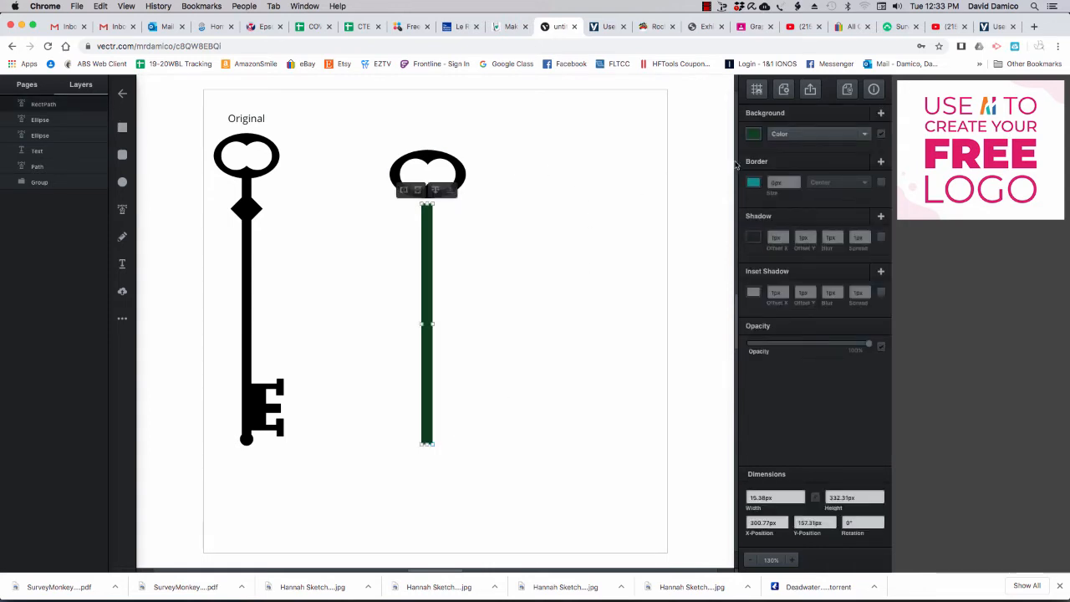
left_click(754, 133)
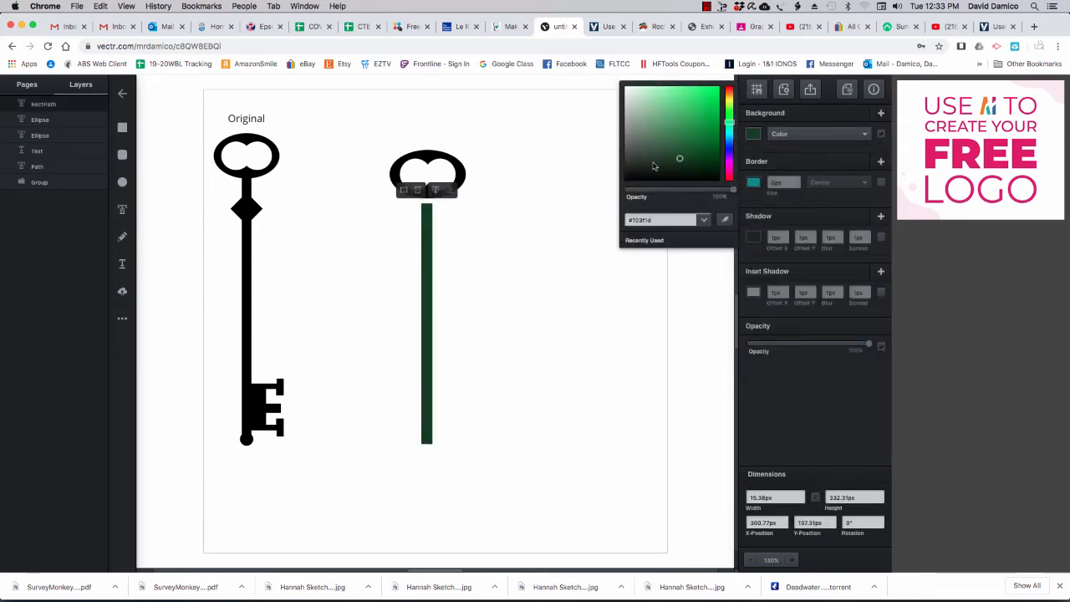
left_click_drag(698, 159, 625, 180)
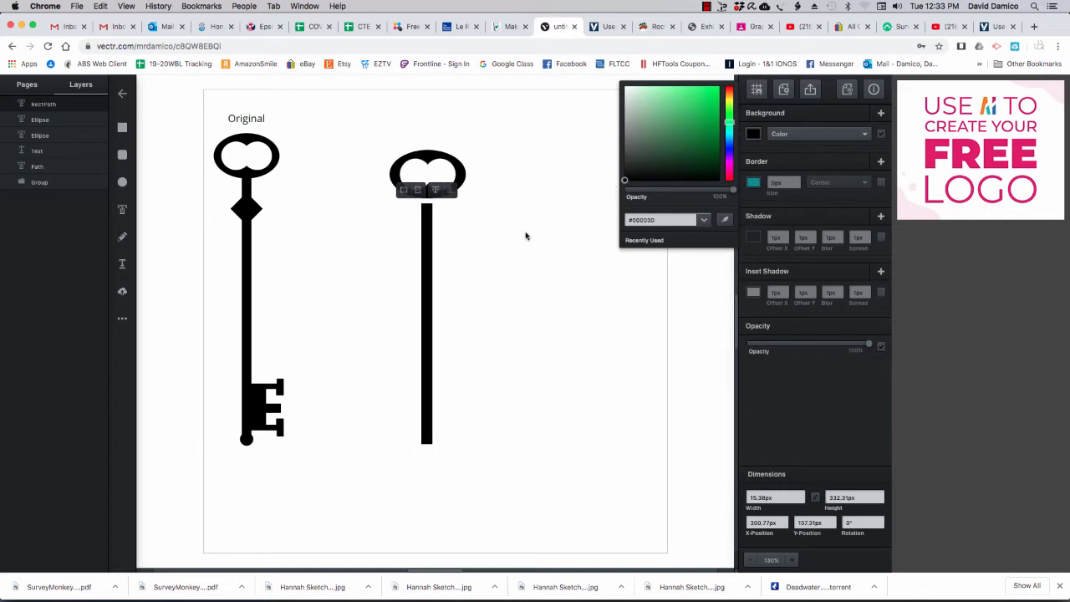
- Move the black shaft up so its top end overlaps the bottom of the new key handle
left_click(550, 312)
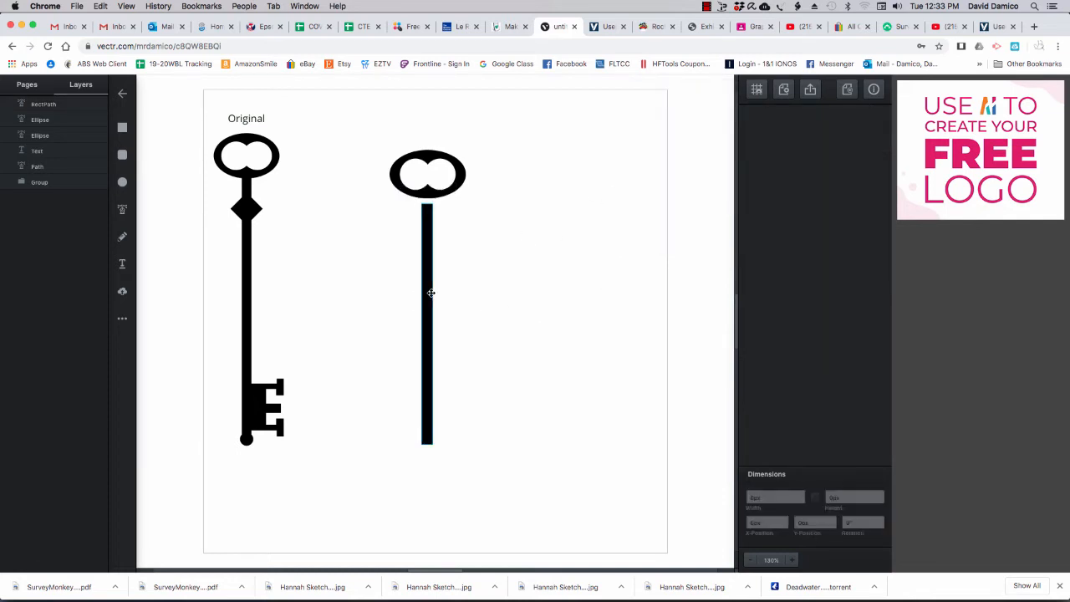
left_click_drag(429, 296, 429, 289)
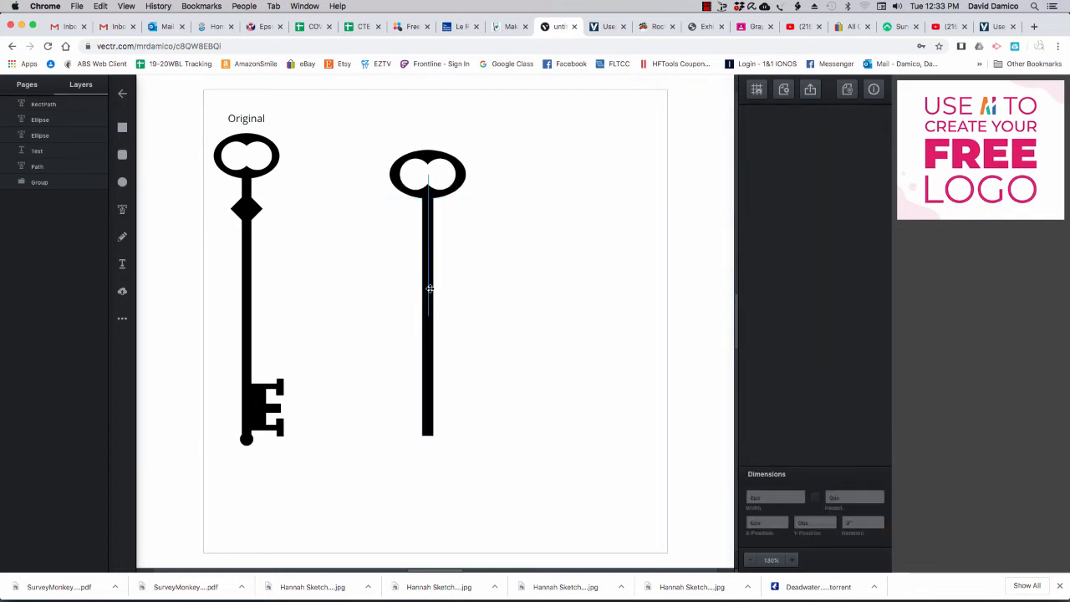
left_click(504, 298)
- Unite the handle's black ellipse and the shaft into a single shape
left_click(461, 180)
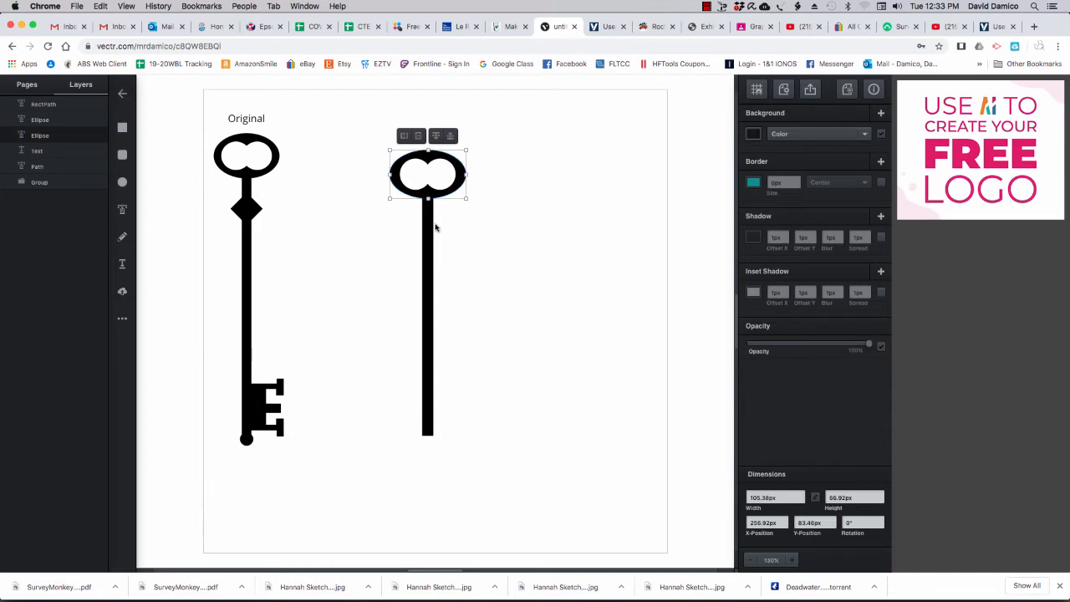
left_click(535, 209)
left_click(464, 173)
left_click(429, 234, "shift")
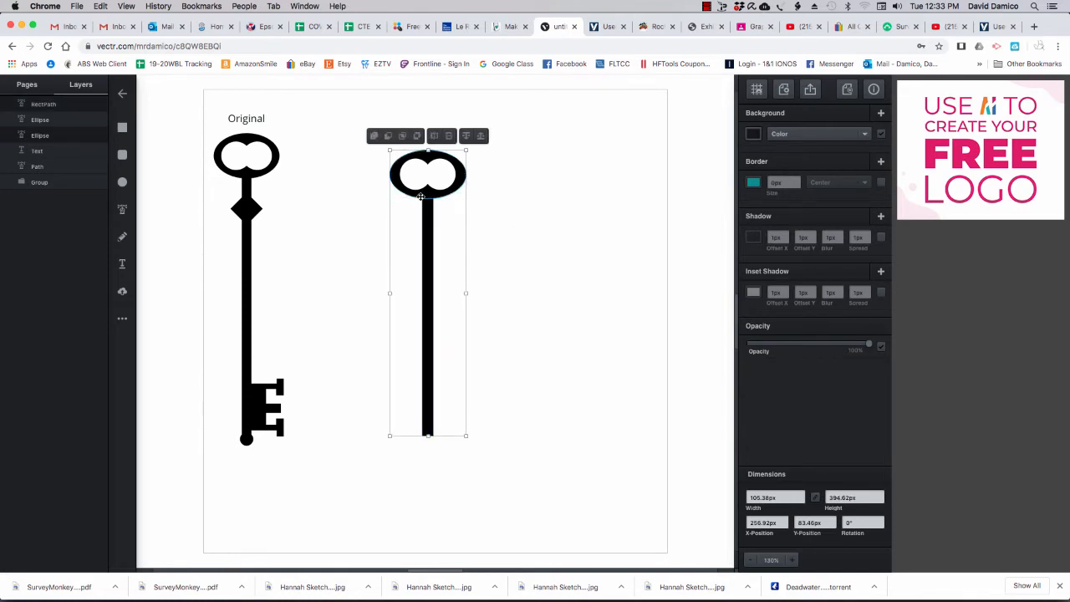
left_click(374, 136)
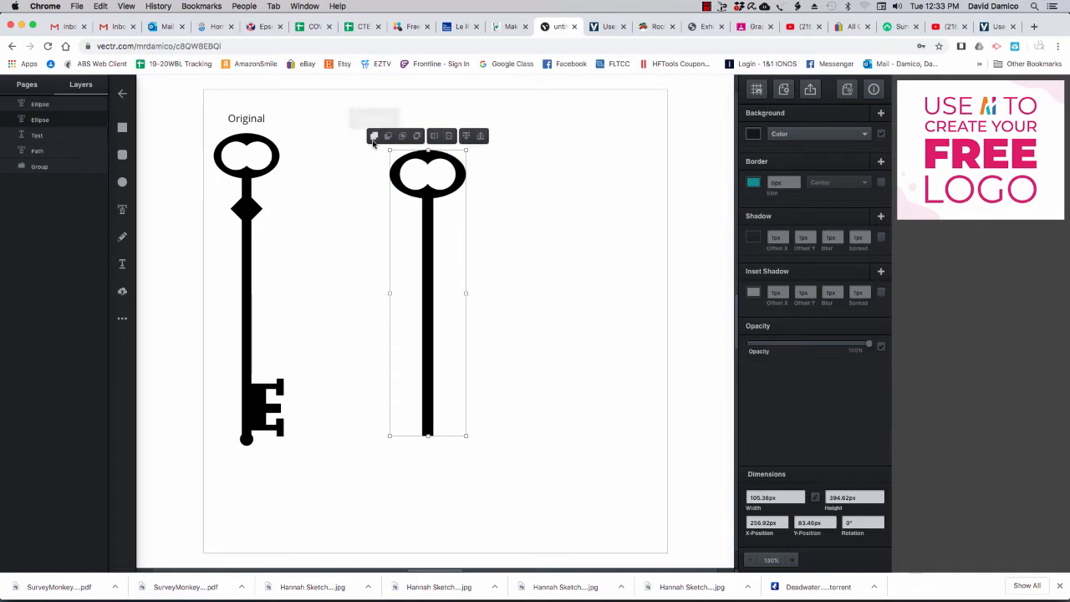
- Try moving the united handle and shaft away from the white opening, and undo the move
left_click(358, 218)
left_click_drag(425, 206, 491, 209)
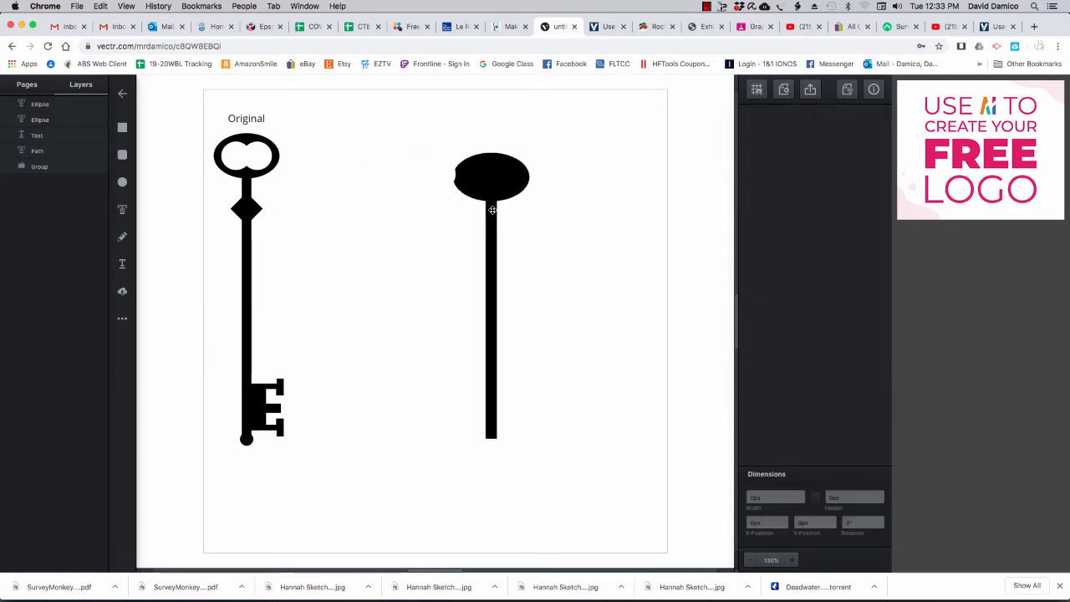
key("super+z")
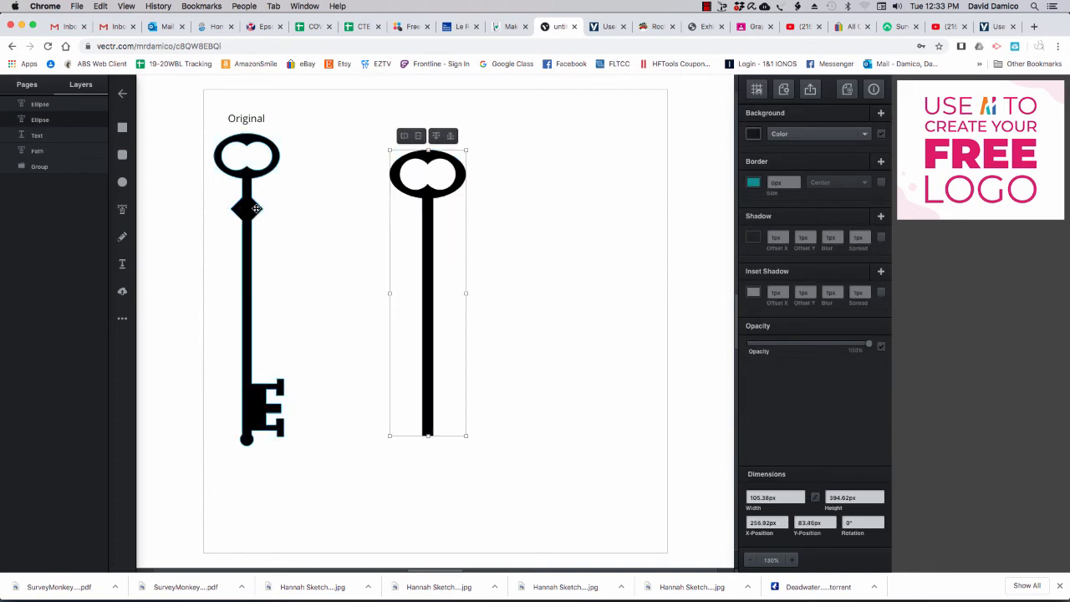
- Draw a square about 36 × 36 px beside the upper part of the new shaft and fill it black
left_click(123, 128)
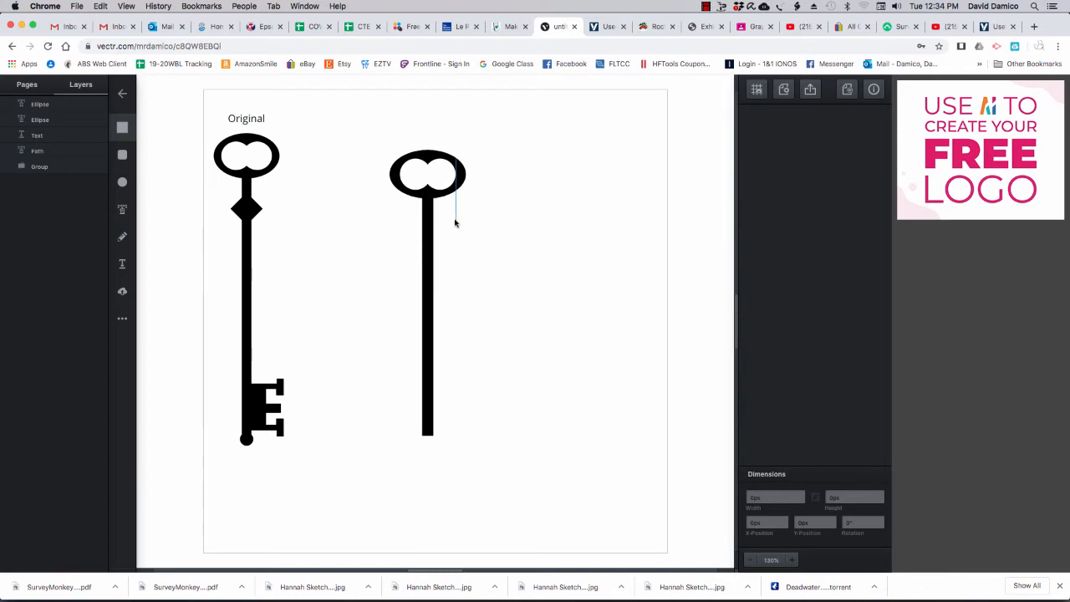
left_click_drag(455, 221, 481, 248)
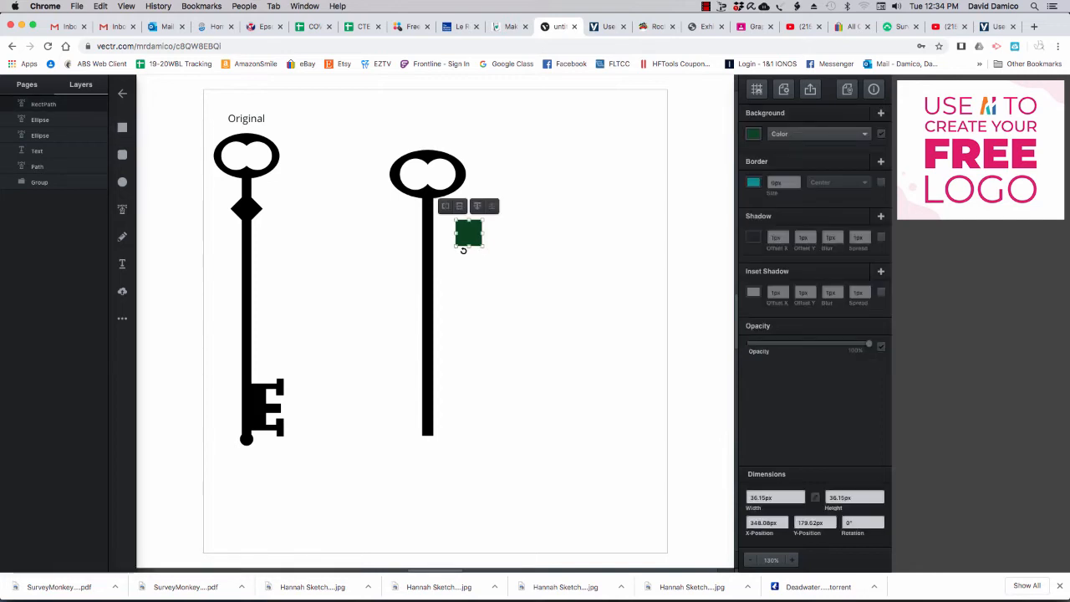
left_click(753, 134)
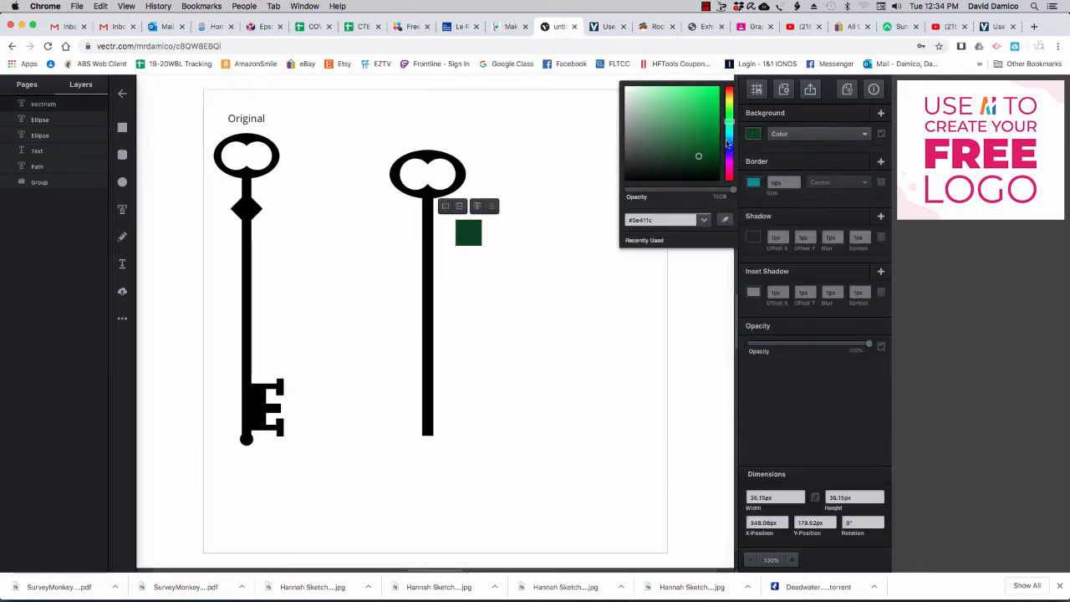
left_click_drag(699, 158, 611, 186)
left_click(507, 245)
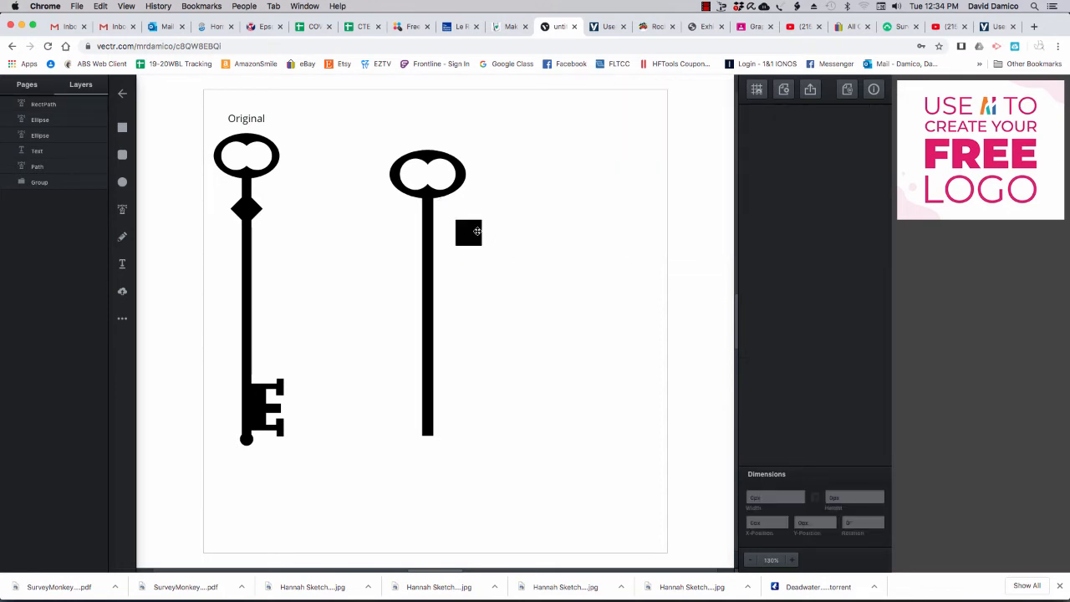
- Rotate the black square 45° into a diamond and centre it on the shaft just below the handle
left_click(470, 230)
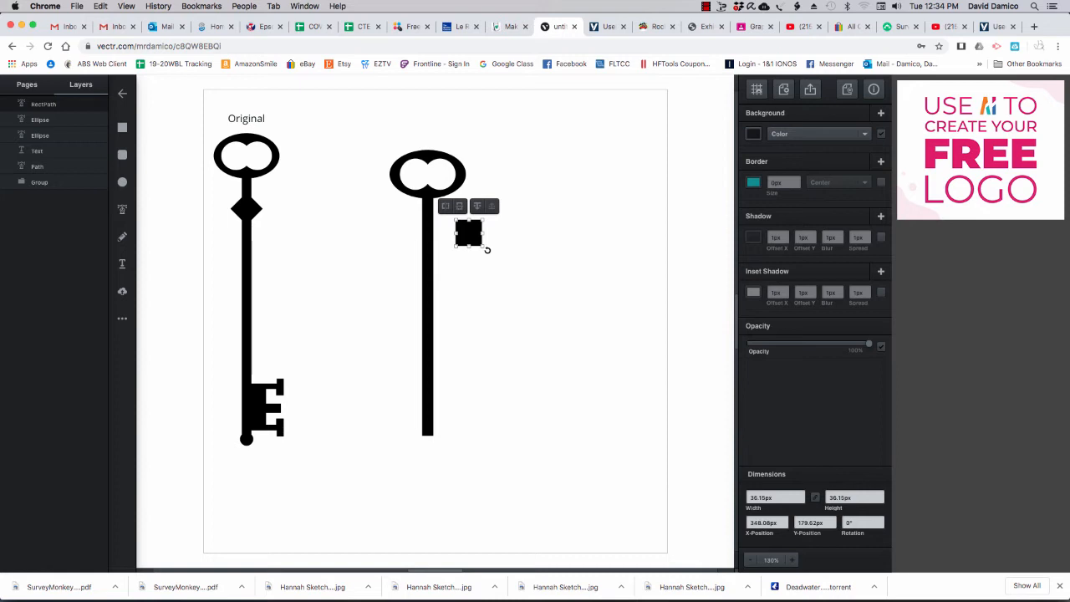
mouse_move(486, 249)
left_mouse_down()
mouse_move(460, 256)
mouse_move(475, 259)
left_mouse_up()
left_click_drag(474, 234, 433, 227)
left_click(472, 244)
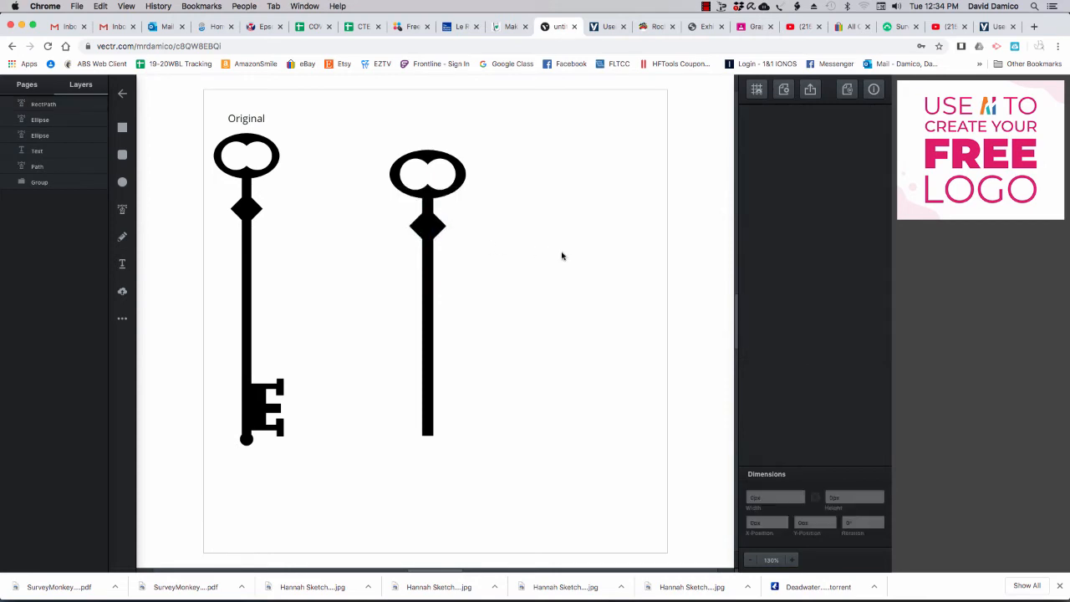
- Shrink the diamond on the shaft to about 30 × 30 px
left_click(434, 225)
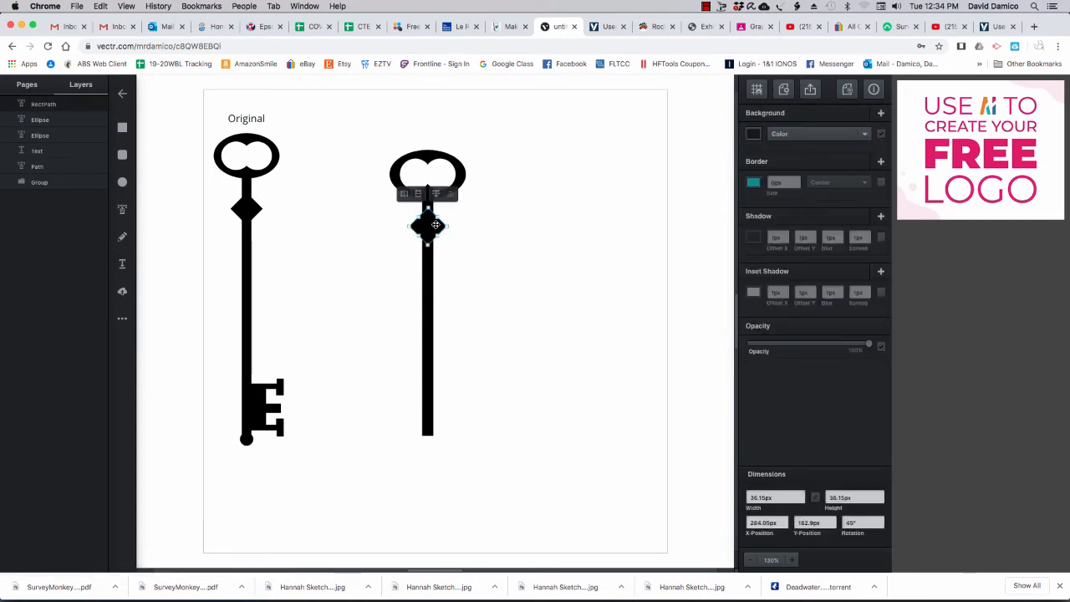
left_click_drag(428, 245, 427, 238)
left_click(470, 240)
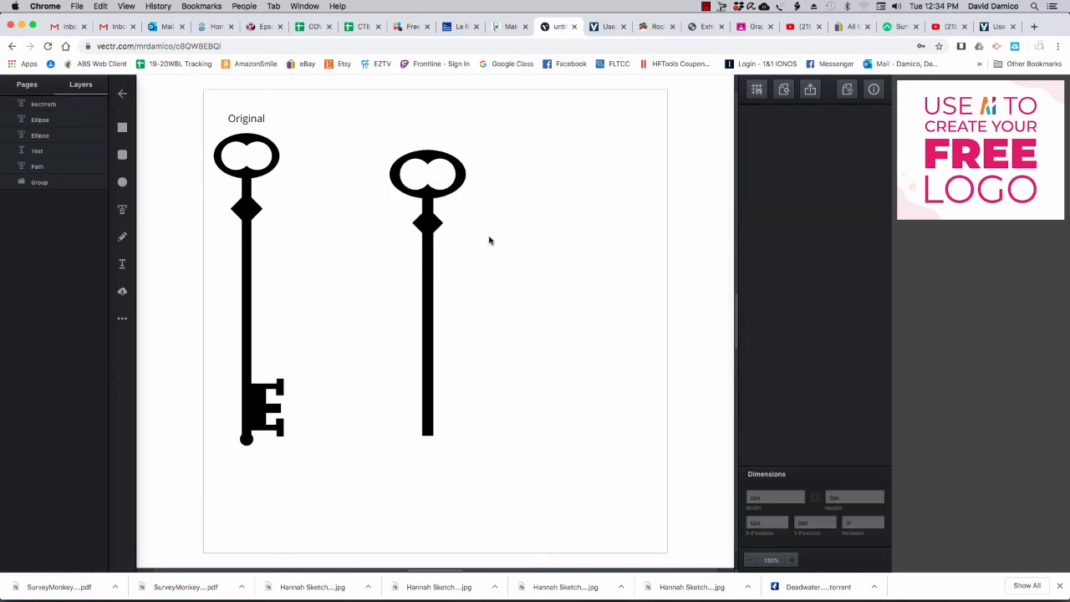
left_click(438, 222)
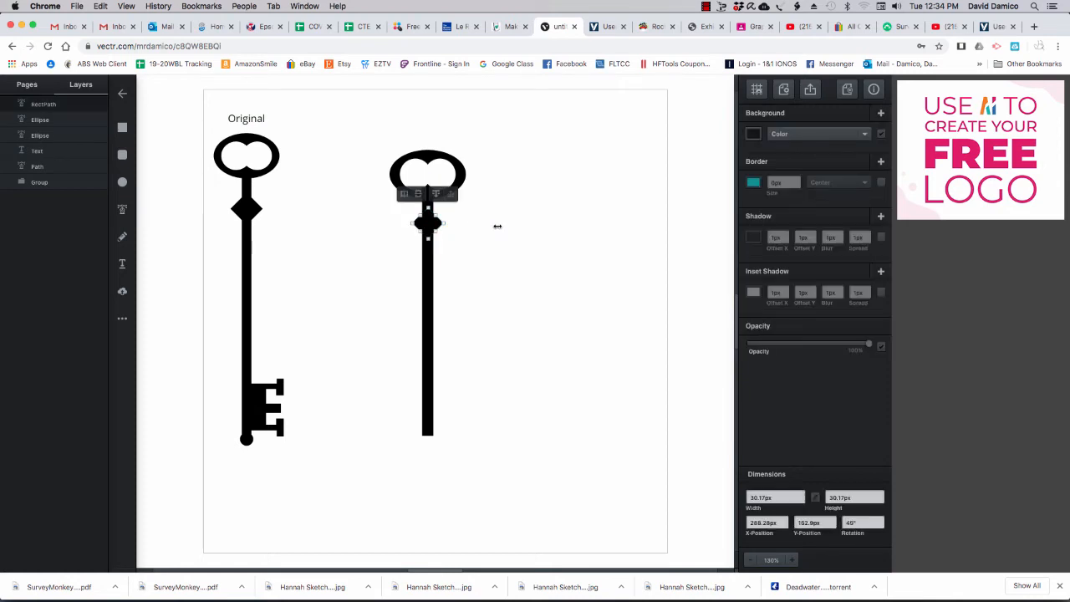
left_click(498, 229)
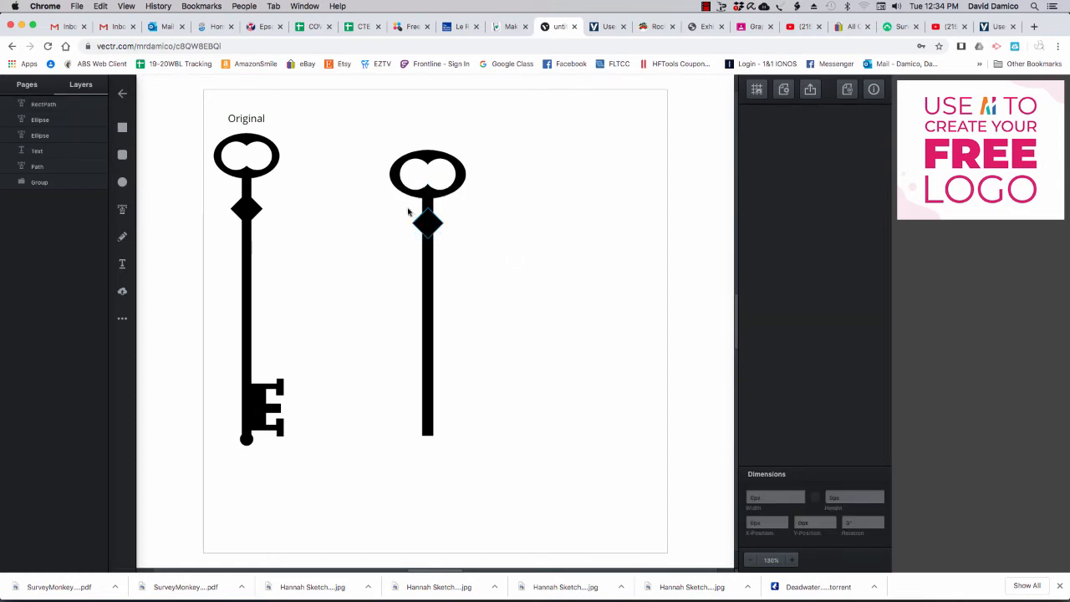
- Unite the diamond with the key's handle and shaft, leaving the white opening as a separate shape
left_click_drag(390, 204, 456, 243)
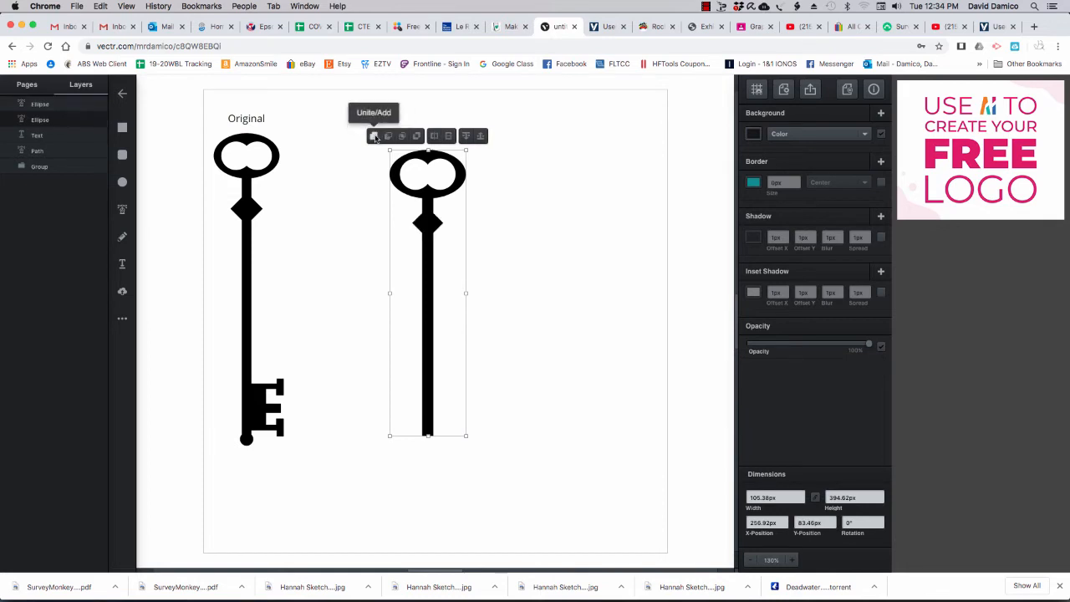
left_click(365, 236)
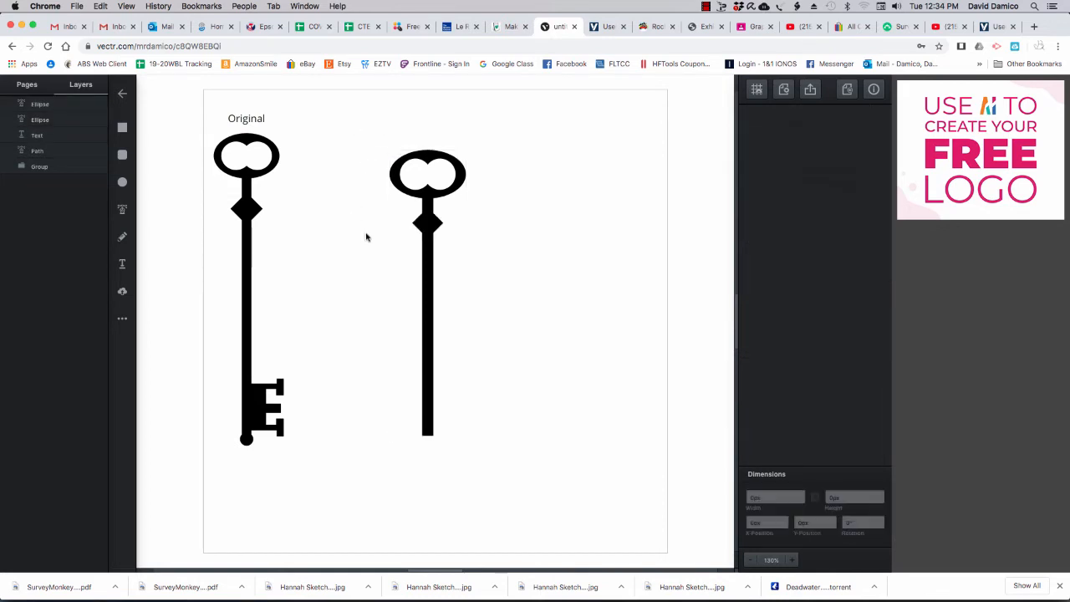
mouse_move(432, 263)
left_mouse_down()
mouse_move(453, 261)
mouse_move(430, 260)
left_mouse_up()
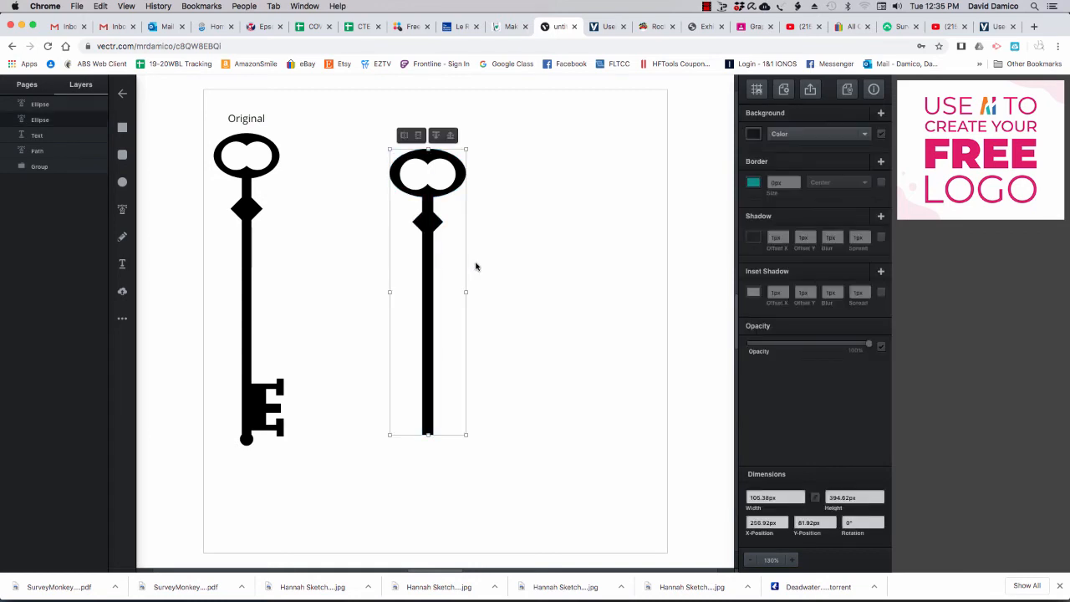
left_click(437, 172)
left_click(441, 171)
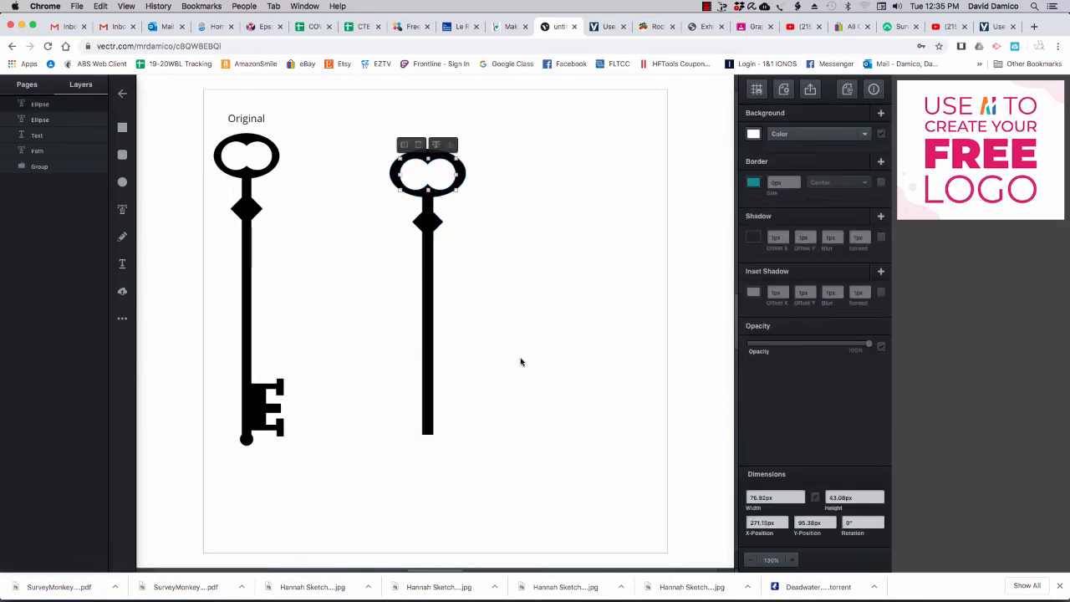
- Draw a circle about 22 px in diameter just below the new shaft and fill it black
left_click(122, 183)
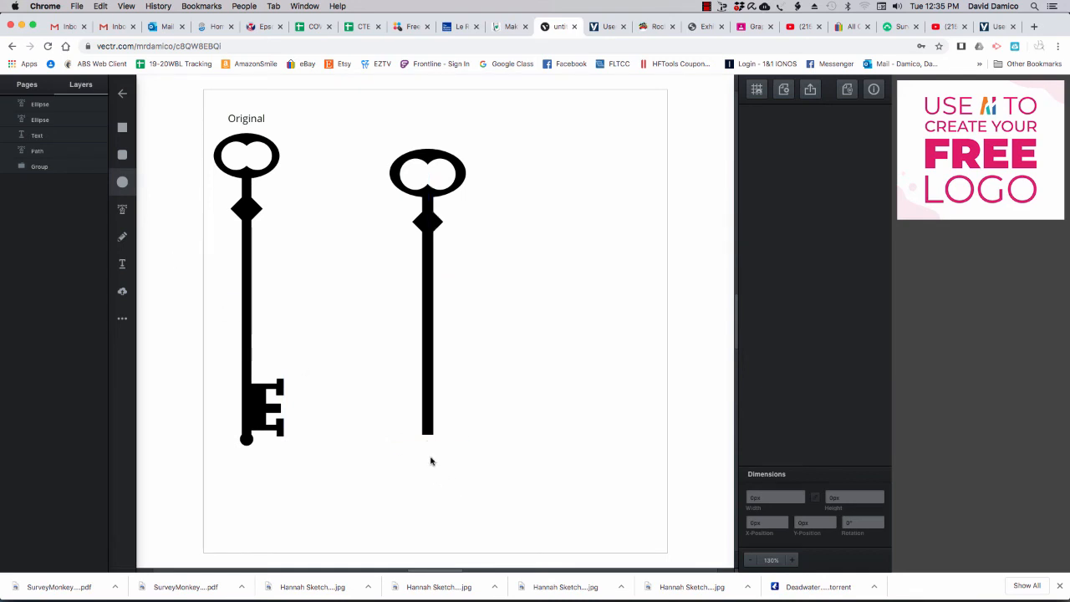
left_click_drag(421, 444, 435, 465)
left_click_drag(435, 464, 435, 464)
left_click(464, 460)
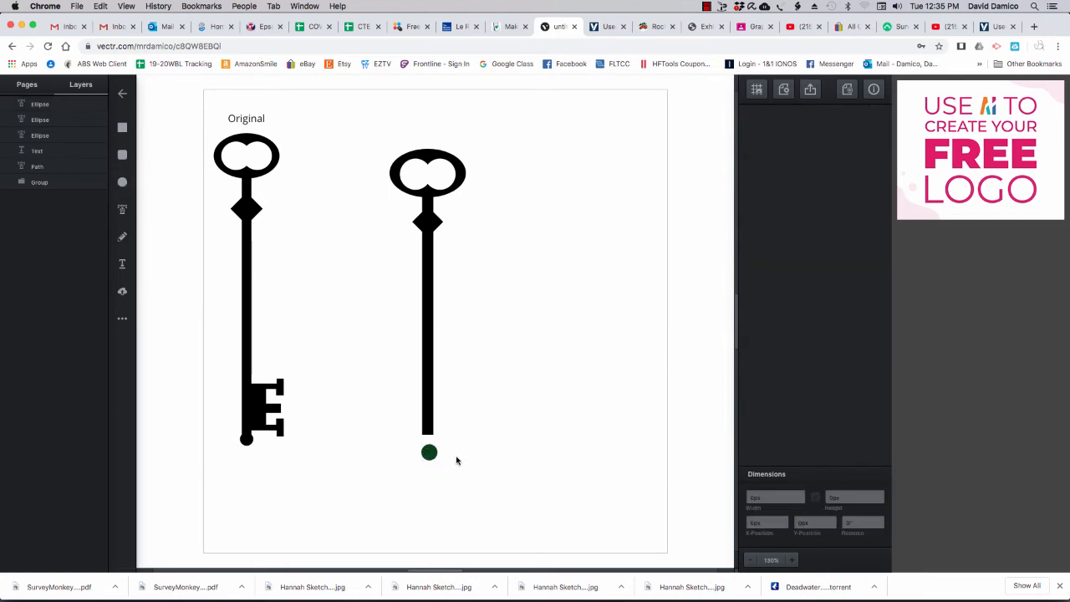
left_click(429, 453)
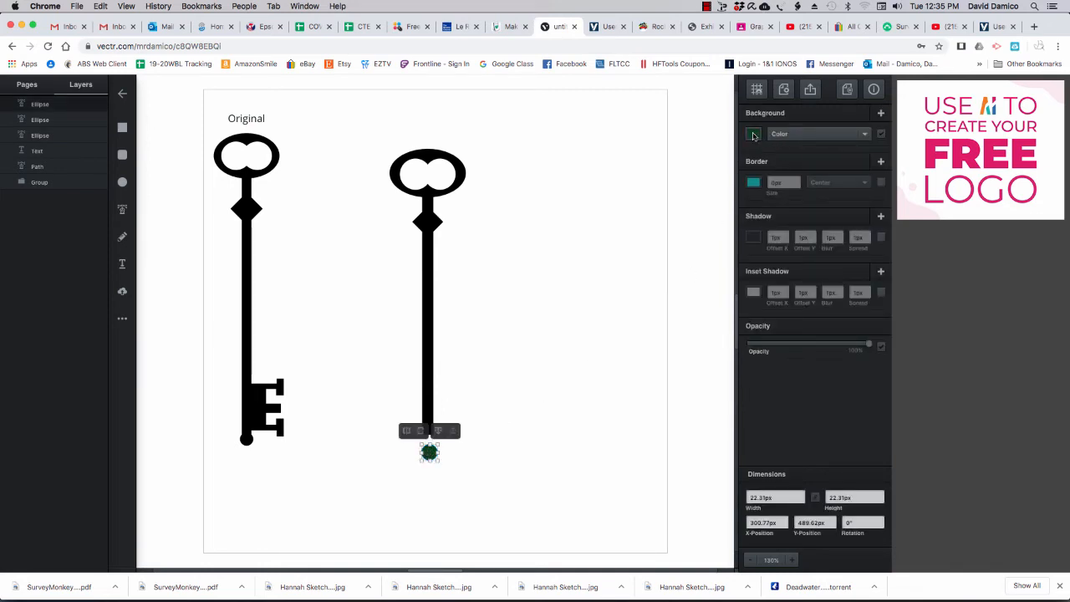
left_click(754, 133)
left_click_drag(699, 161, 616, 186)
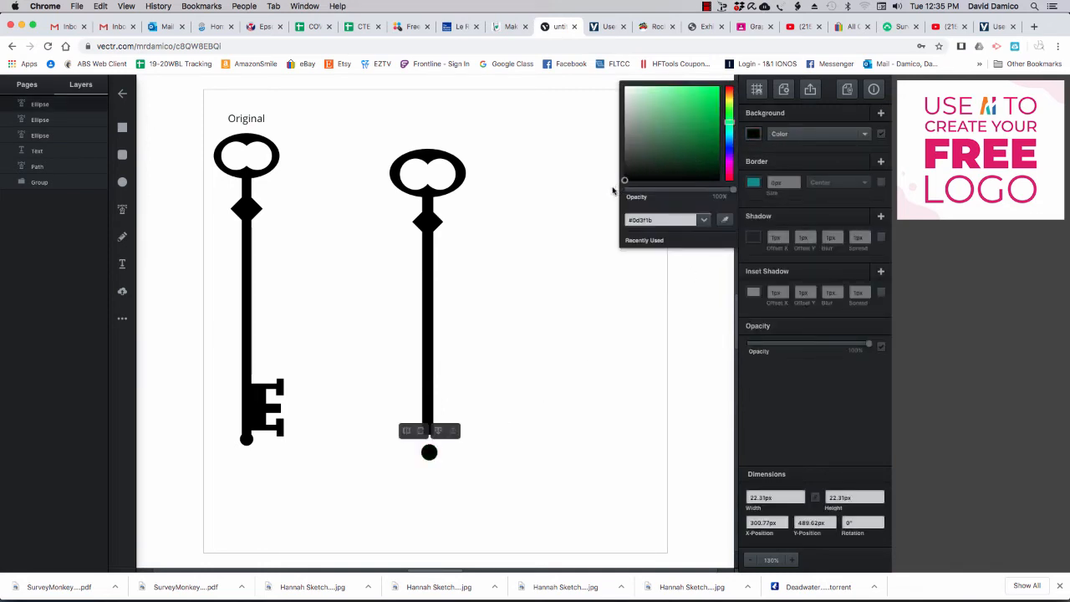
- Move the black circle up onto the shaft's lower end, centred on the shaft
left_click_drag(431, 452, 430, 440)
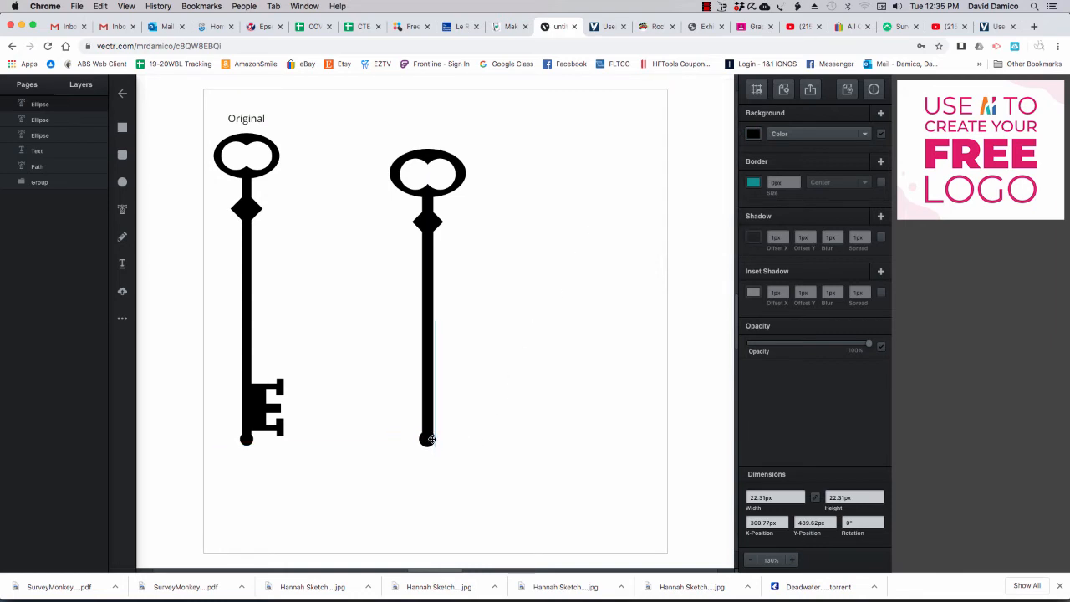
left_click(479, 439)
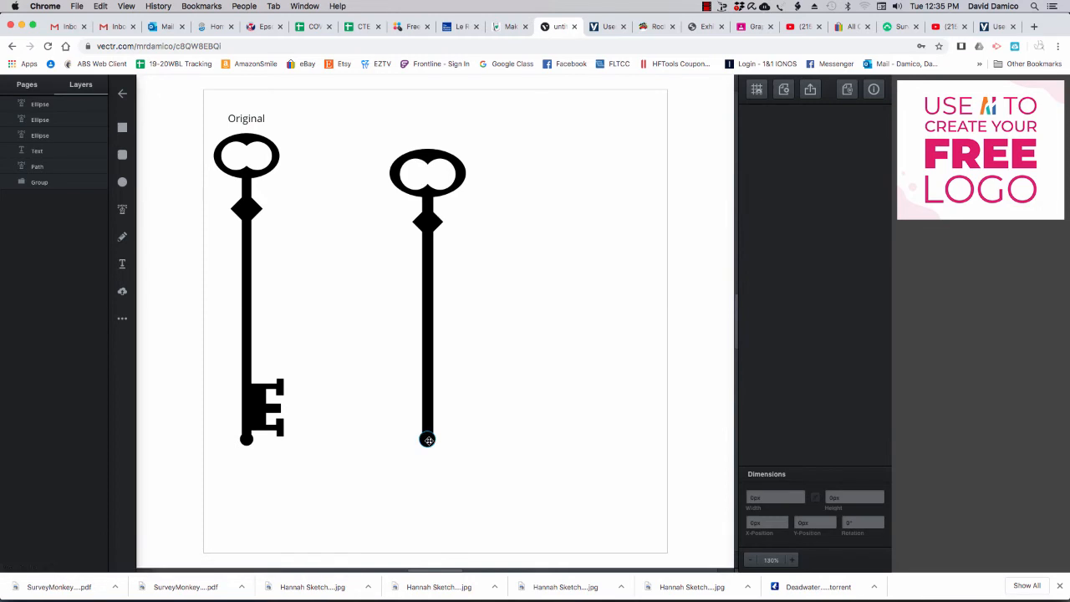
left_click(429, 440)
left_click(478, 445)
- Unite the end circle with the rest of the key body, leaving the white opening separate
left_click_drag(384, 382, 470, 468)
left_click(373, 135)
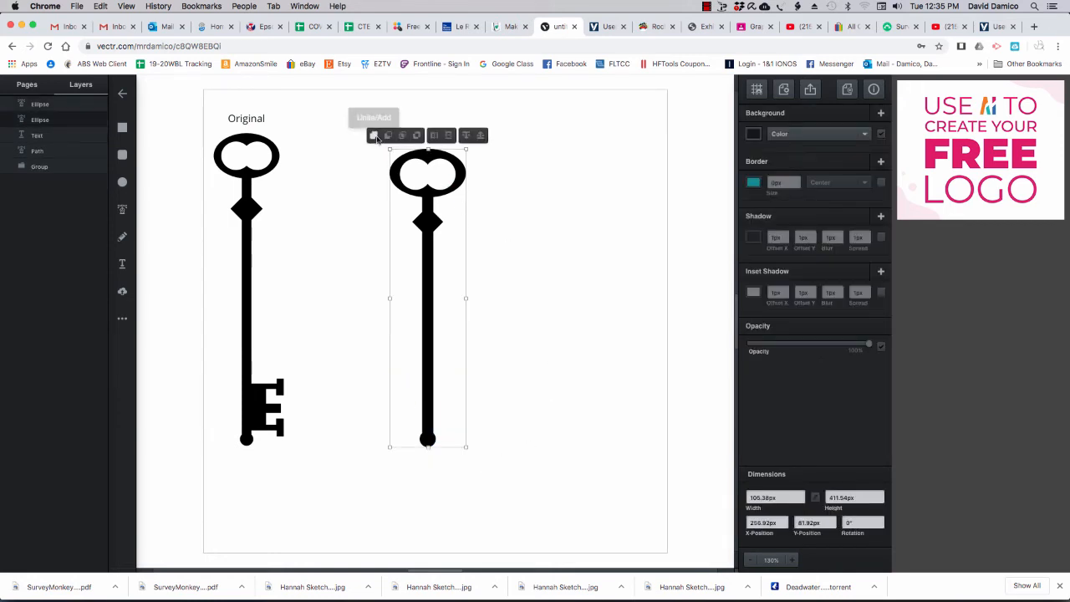
left_click(361, 342)
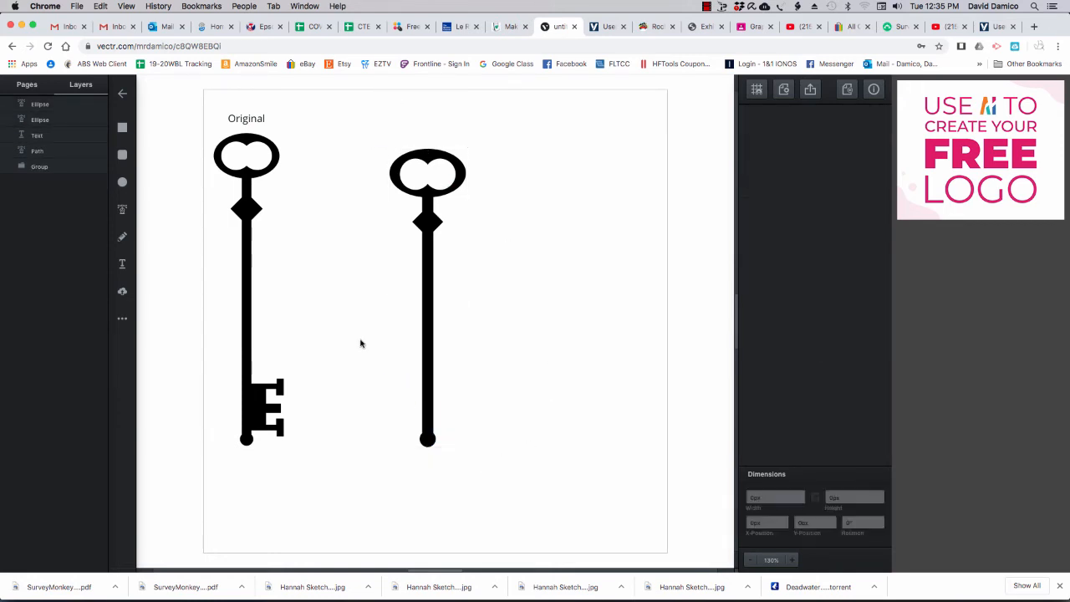
left_click(429, 345)
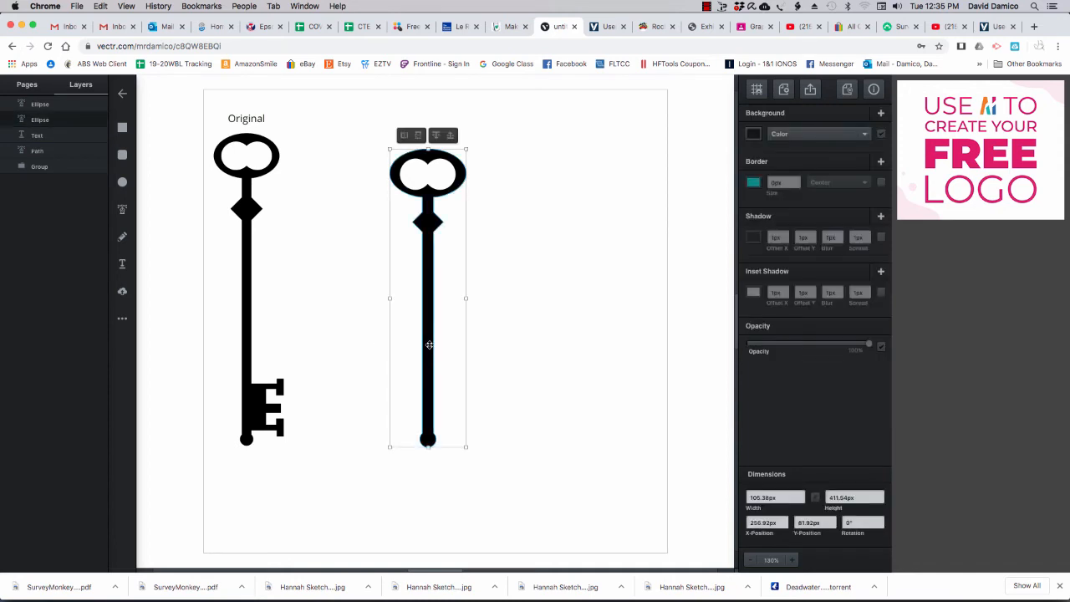
left_click(441, 173)
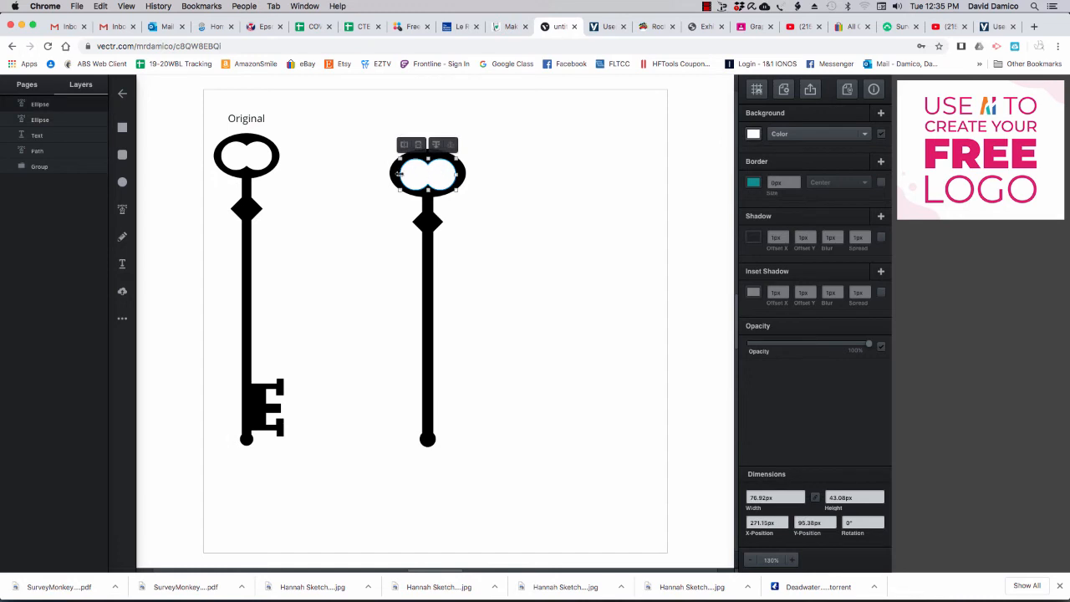
left_click(429, 353)
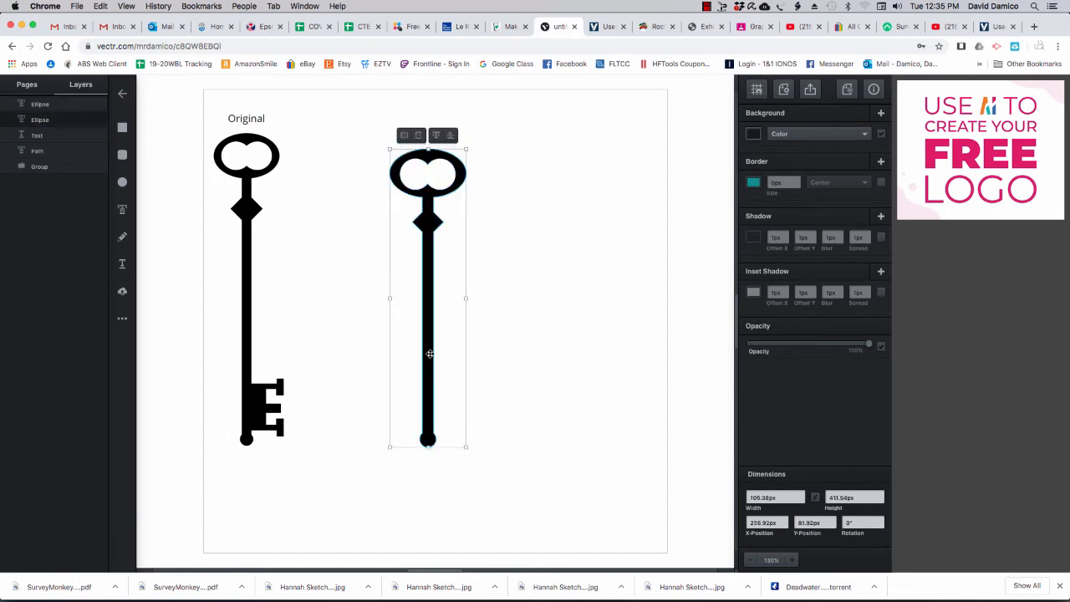
left_click(503, 359)
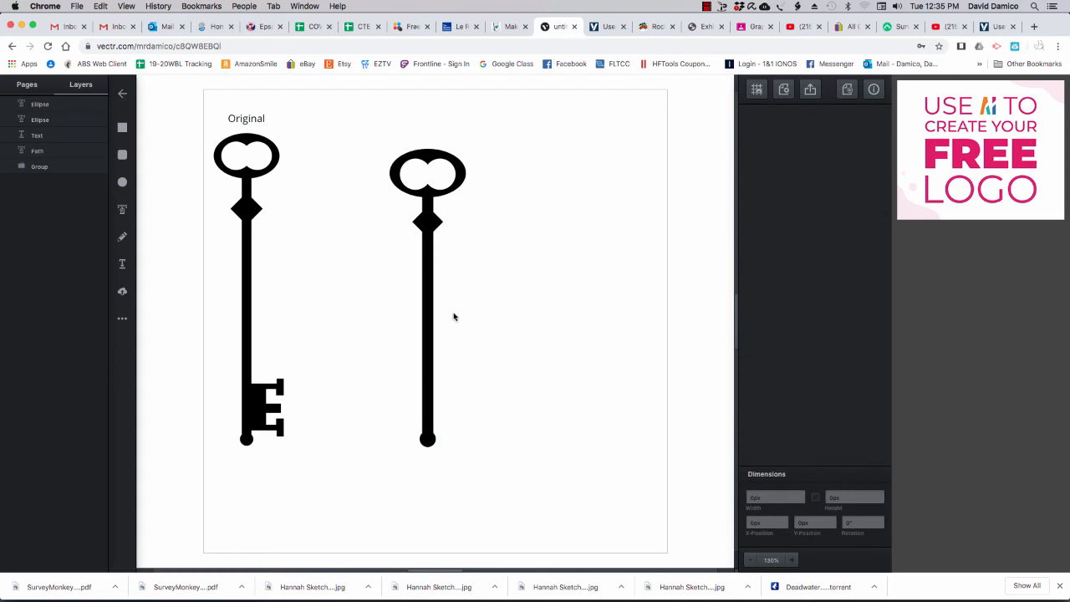
- Draw a rectangle about 45 px wide and 79 px tall just right of the new key's lower shaft, above the end circle
left_click(124, 131)
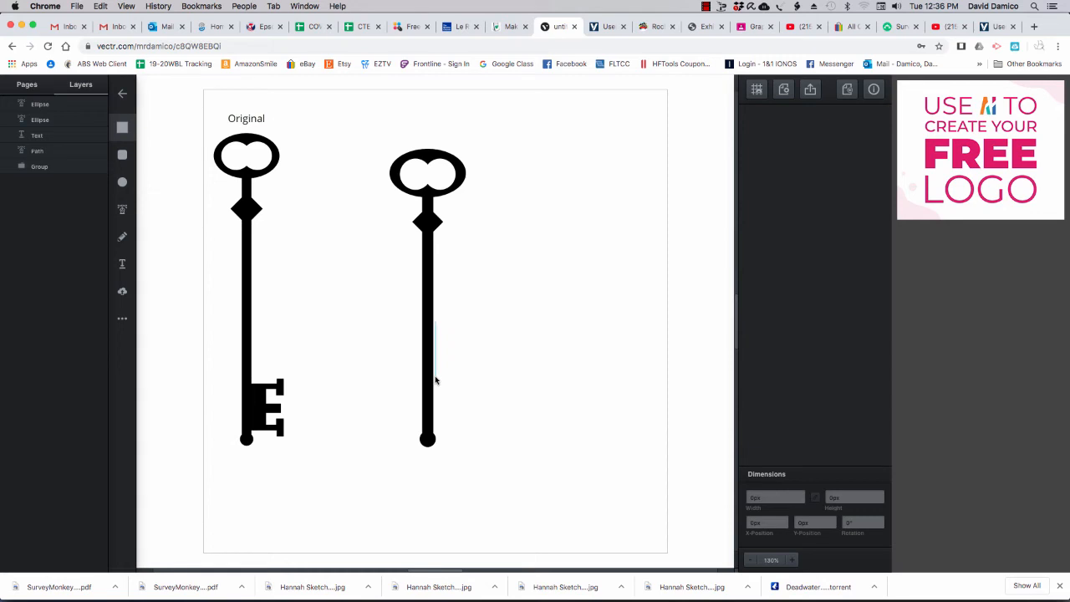
left_click_drag(433, 378, 468, 431)
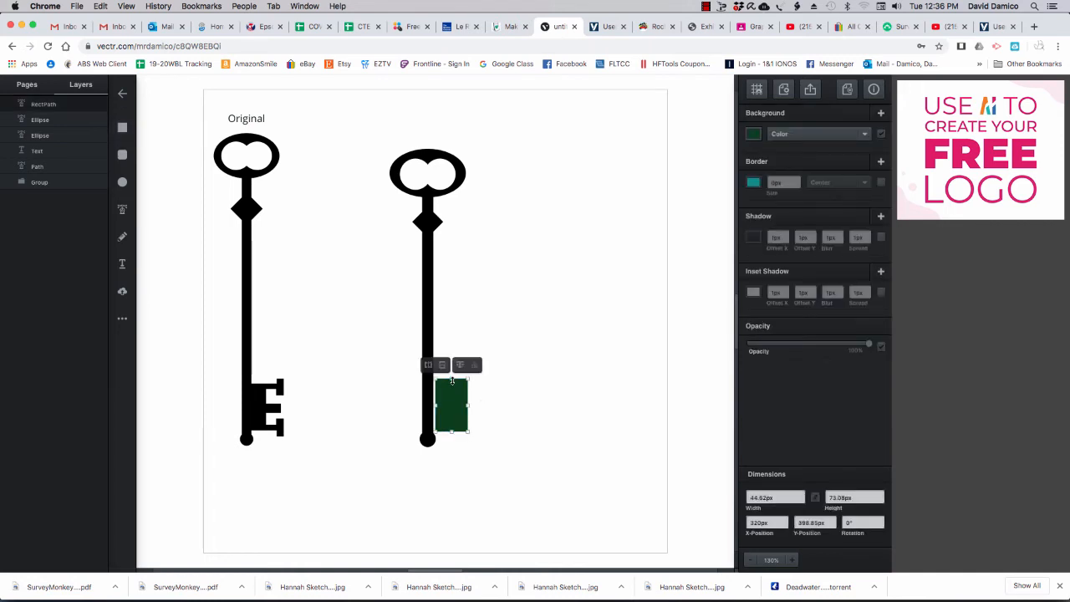
left_click_drag(451, 378, 450, 372)
left_click(520, 404)
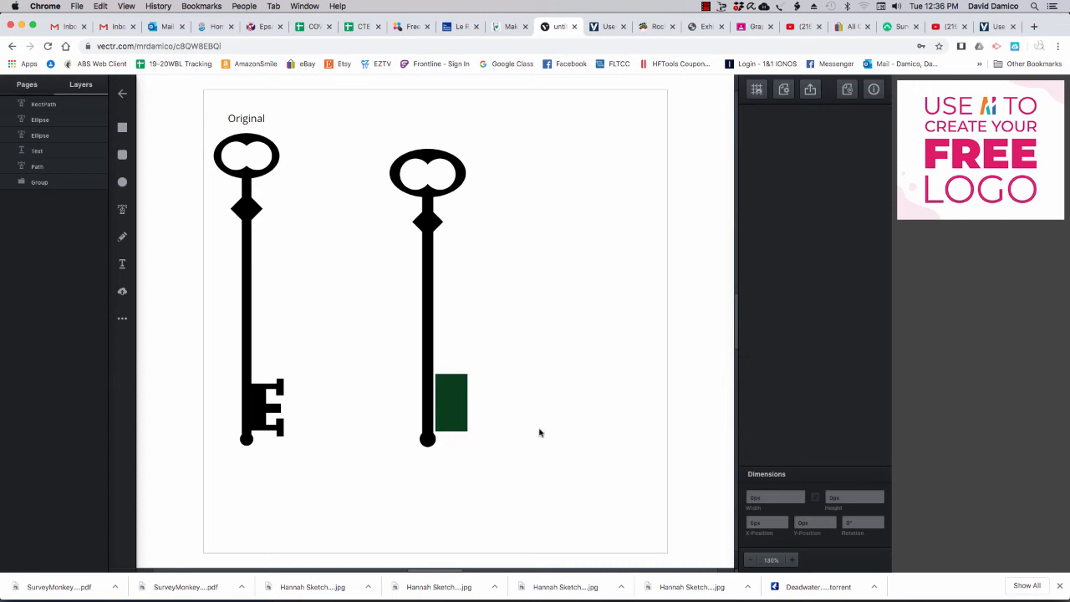
- Draw a closed sideways-T tooth outline, about 31 by 32 px, with straight segments just right of the green rectangle's upper edge
left_click(792, 562)
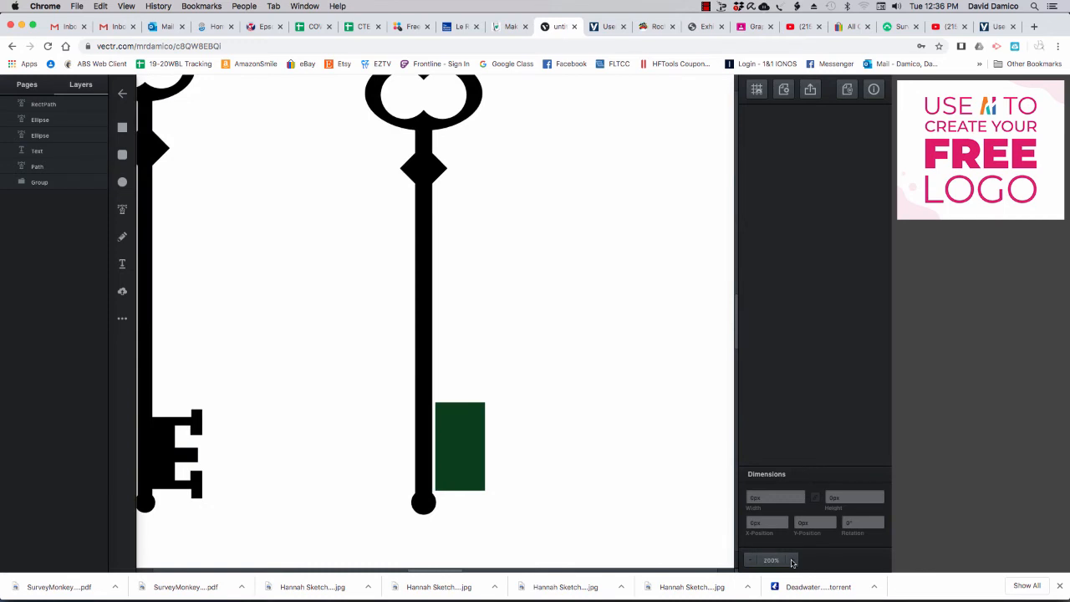
left_click(792, 562)
scroll(668, 525, "down", 2)
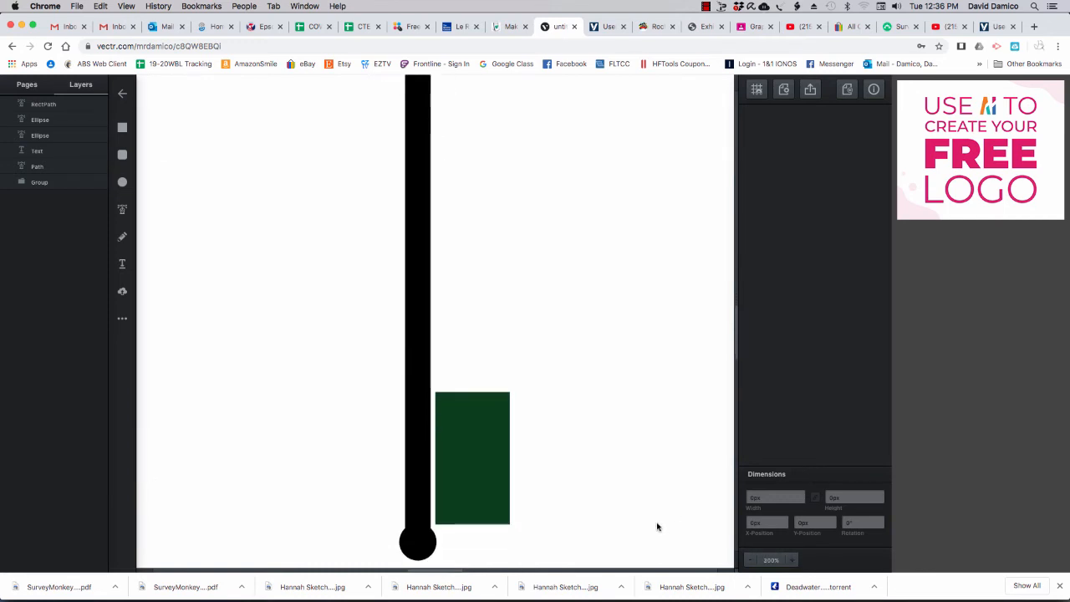
scroll(657, 527, "down", 2)
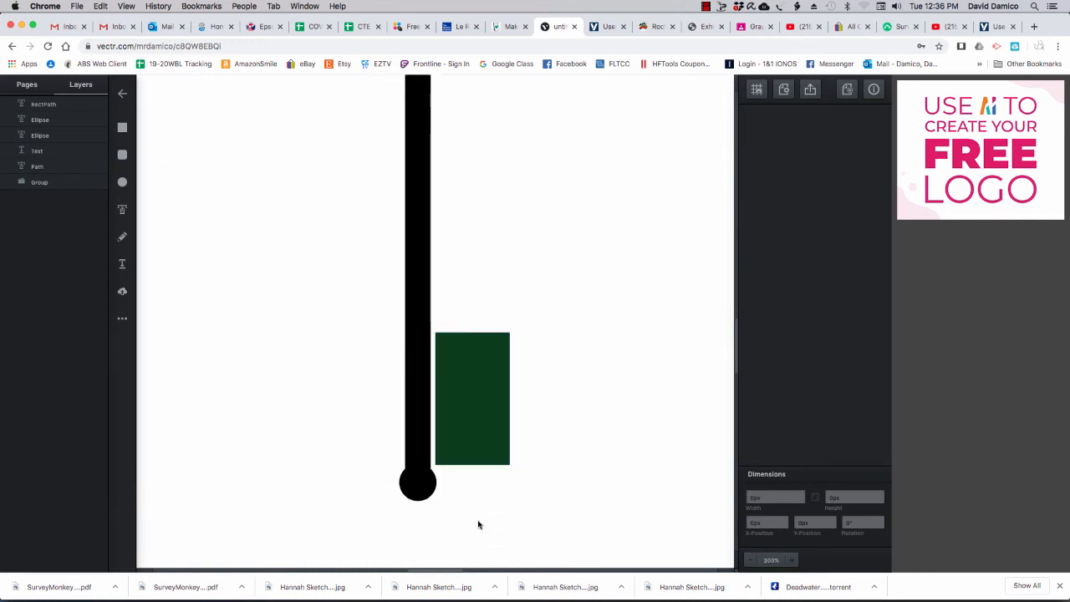
left_click_drag(266, 489, 304, 505)
left_click_drag(425, 572, 387, 572)
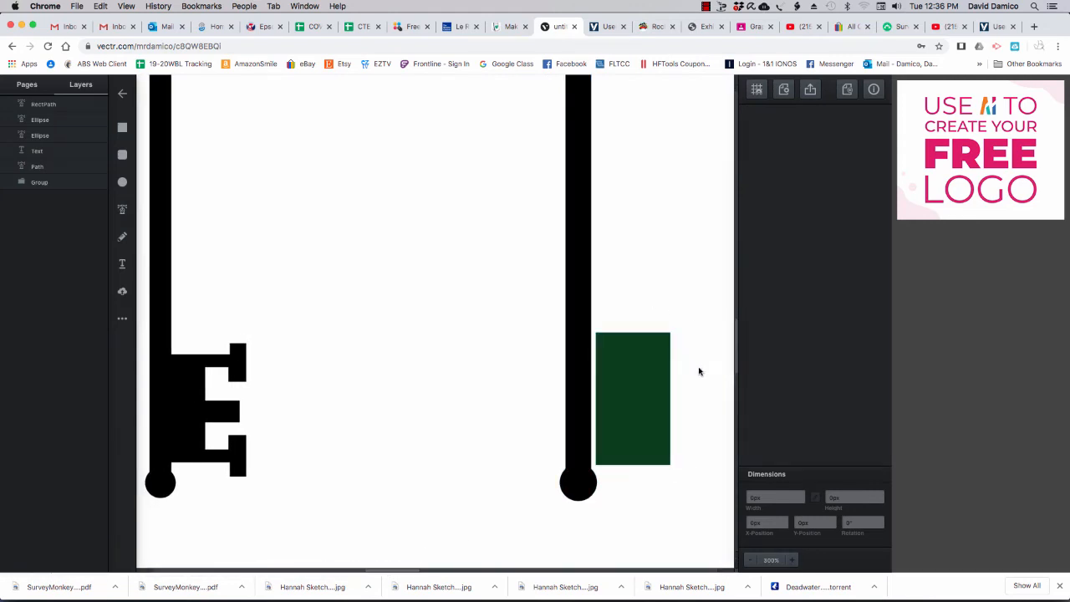
left_click_drag(394, 565, 410, 571)
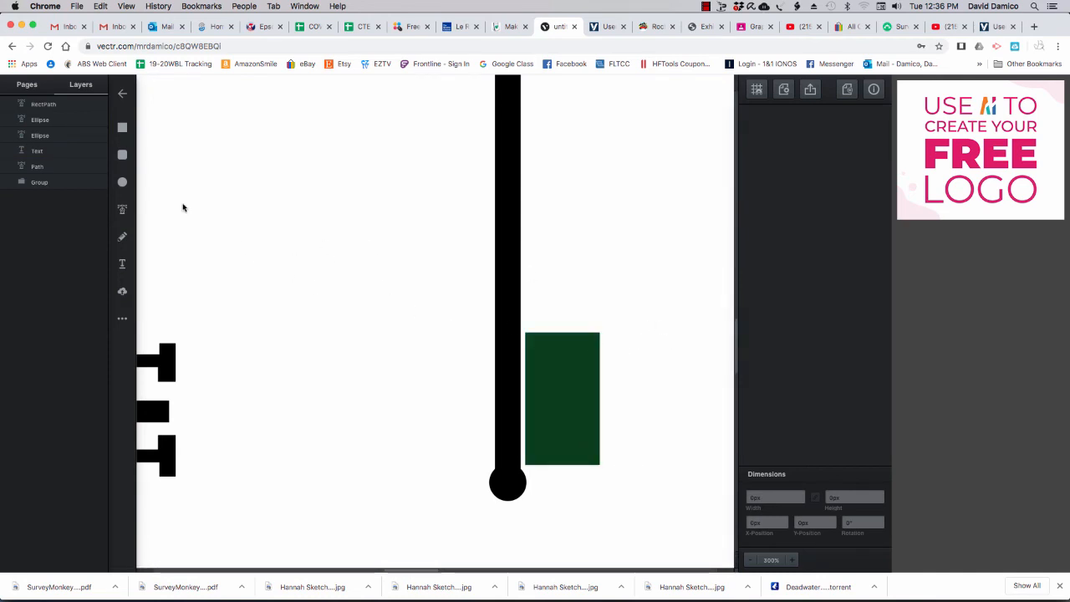
left_click(123, 212)
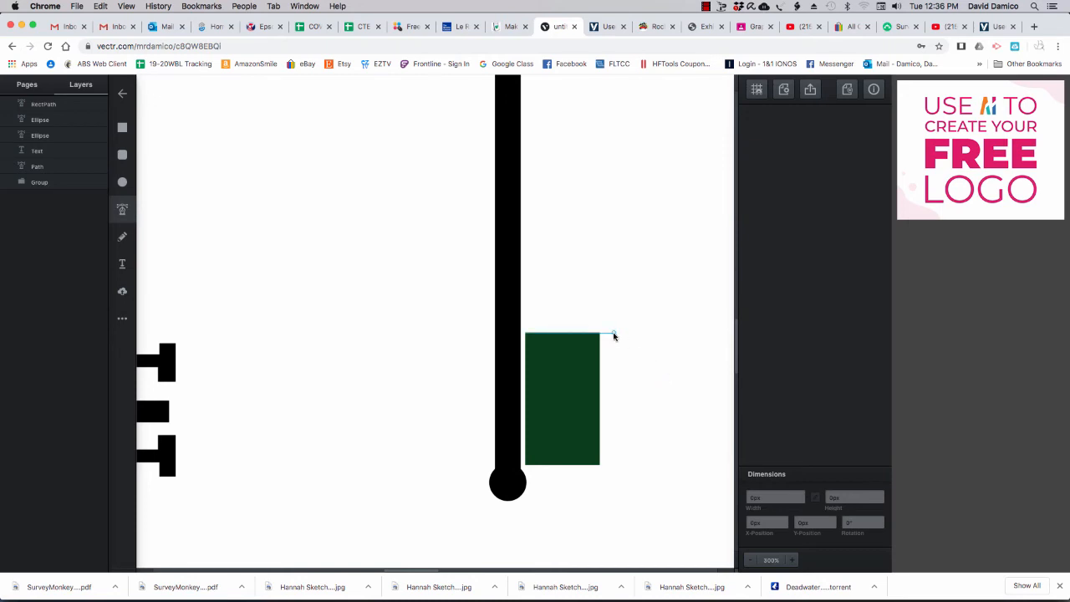
left_click(614, 333)
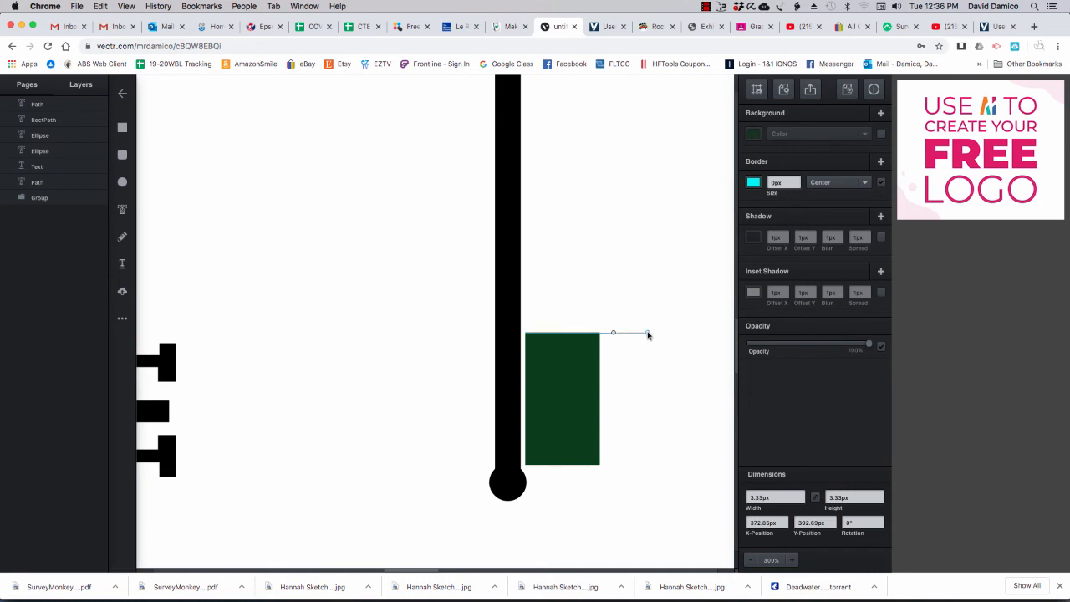
left_click(647, 333)
left_click(666, 312)
left_click(666, 366)
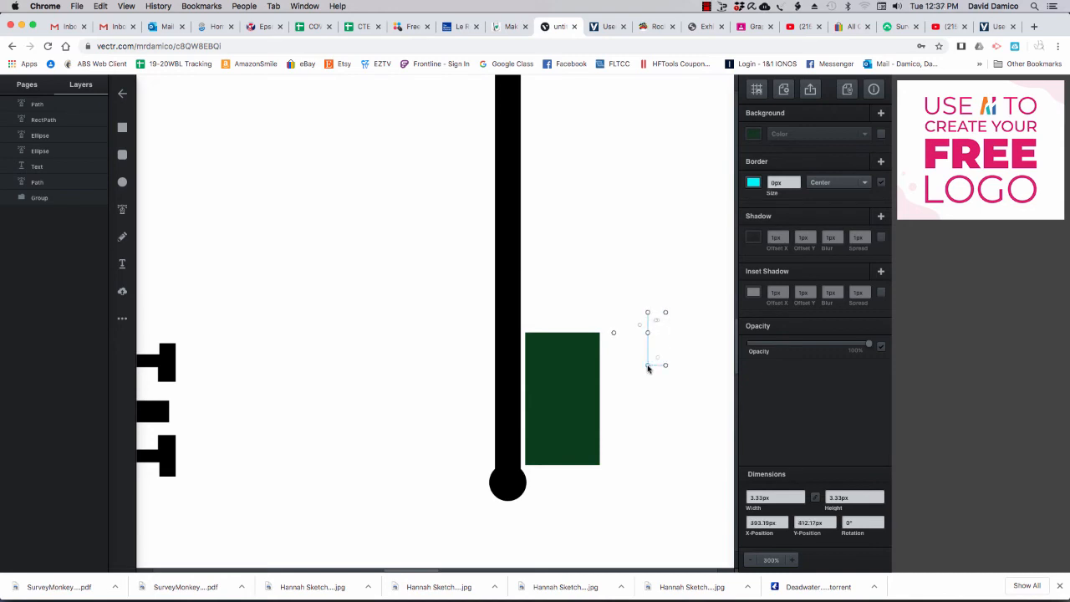
left_click(647, 365)
left_click(647, 351)
left_click(613, 351)
left_click(614, 334)
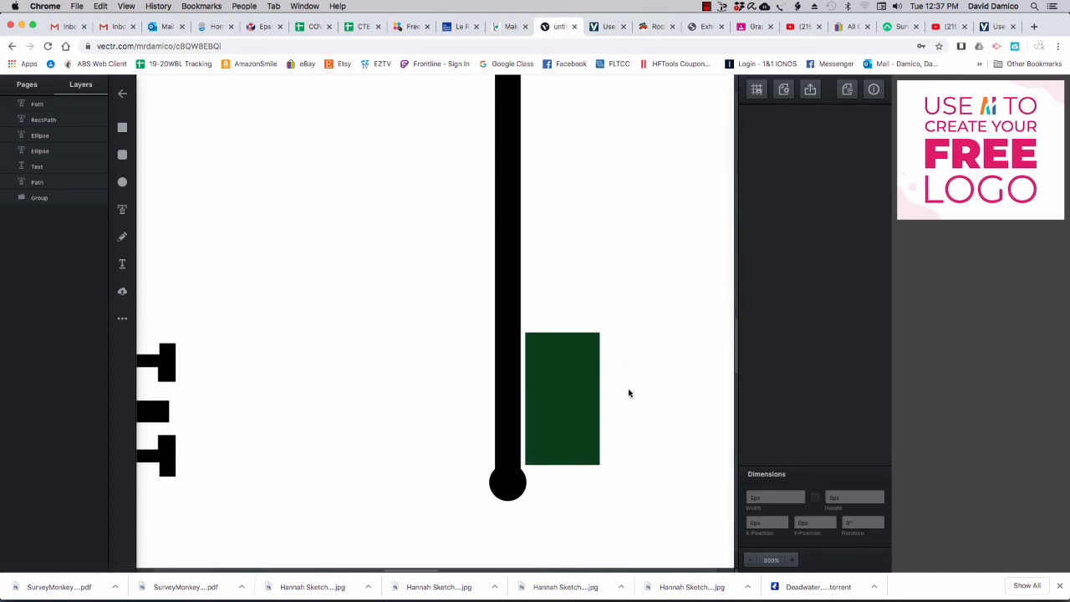
- Fill the T-shaped tooth black and move it left so its stem overlaps the green rectangle's upper right corner
left_click(649, 346)
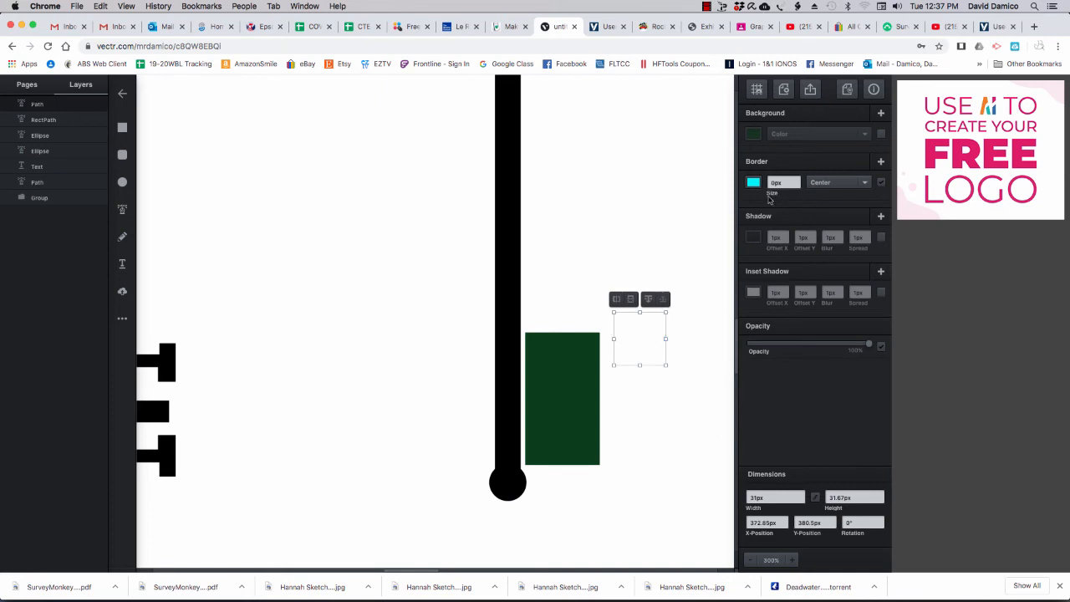
left_click(753, 135)
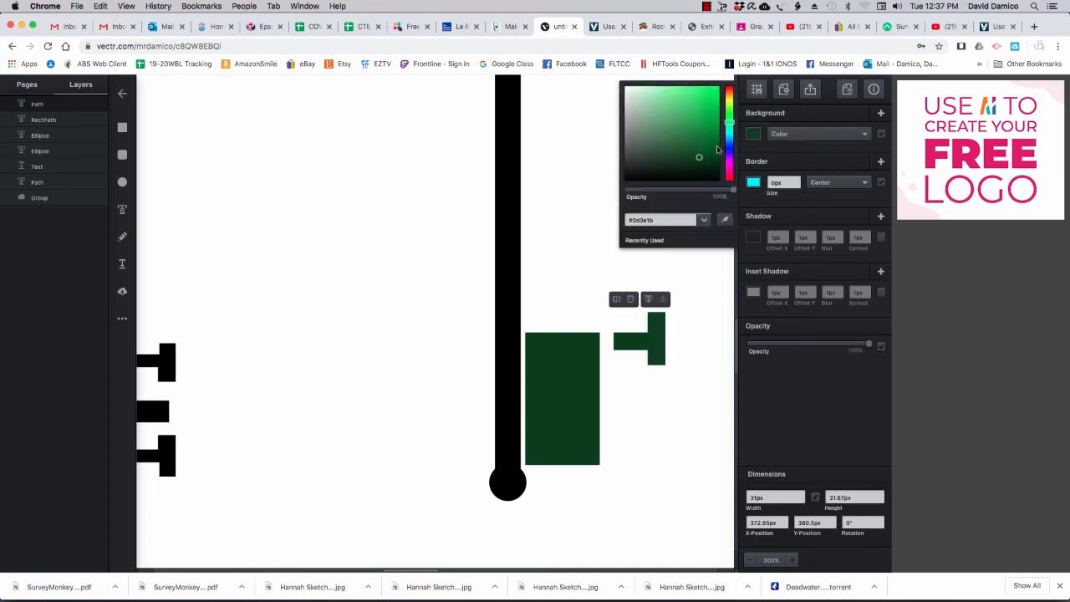
left_click_drag(699, 159, 597, 186)
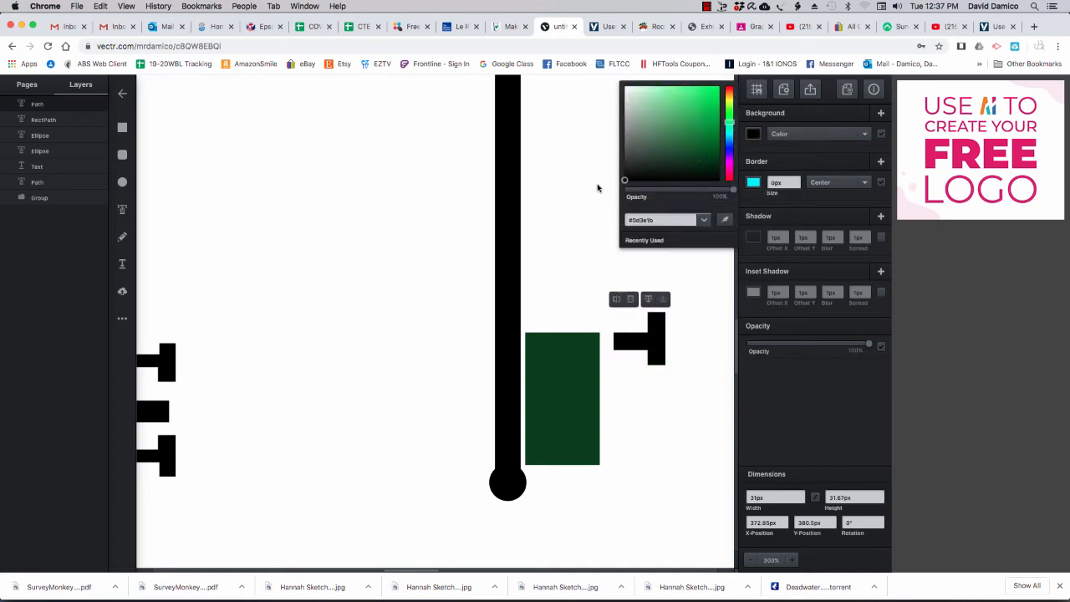
left_click(688, 452)
left_click_drag(660, 347, 637, 348)
left_click(701, 398)
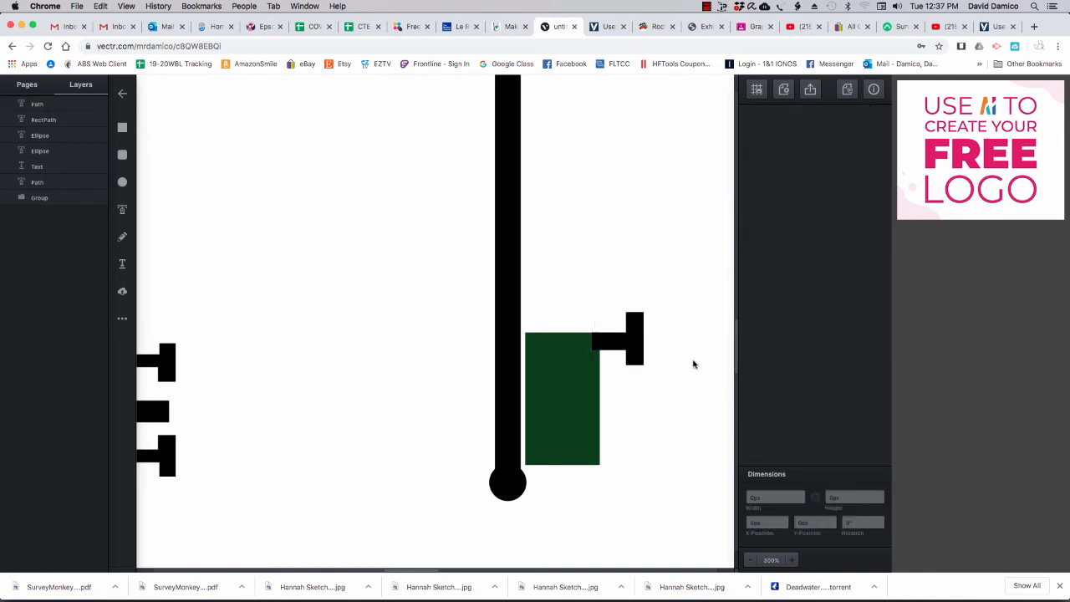
- Duplicate the black T-shaped tooth and move the copy straight down to the green rectangle's lower right corner
left_click(639, 325)
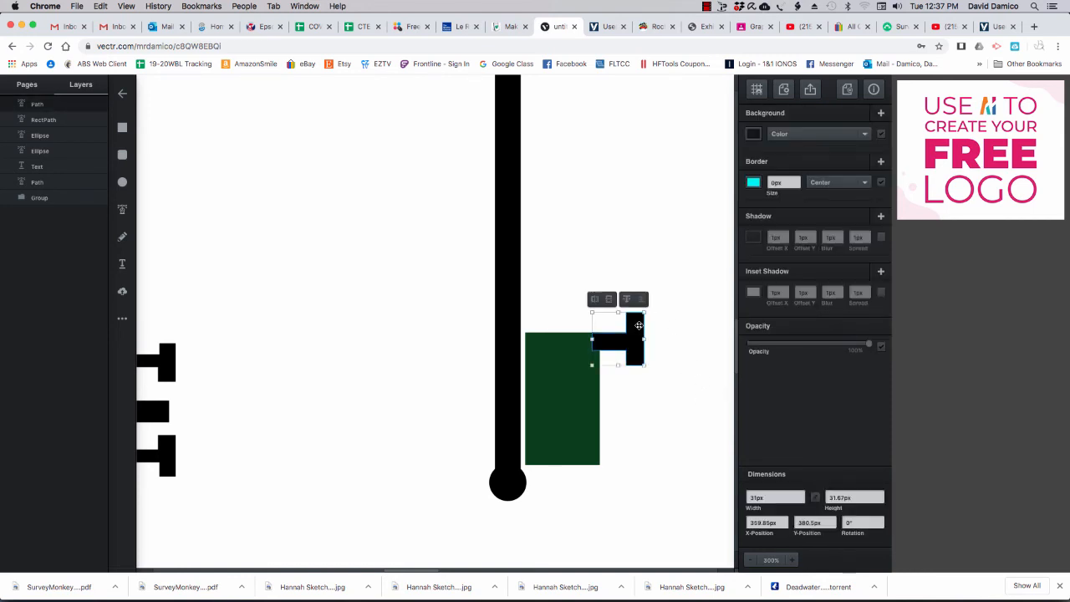
right_click(634, 325)
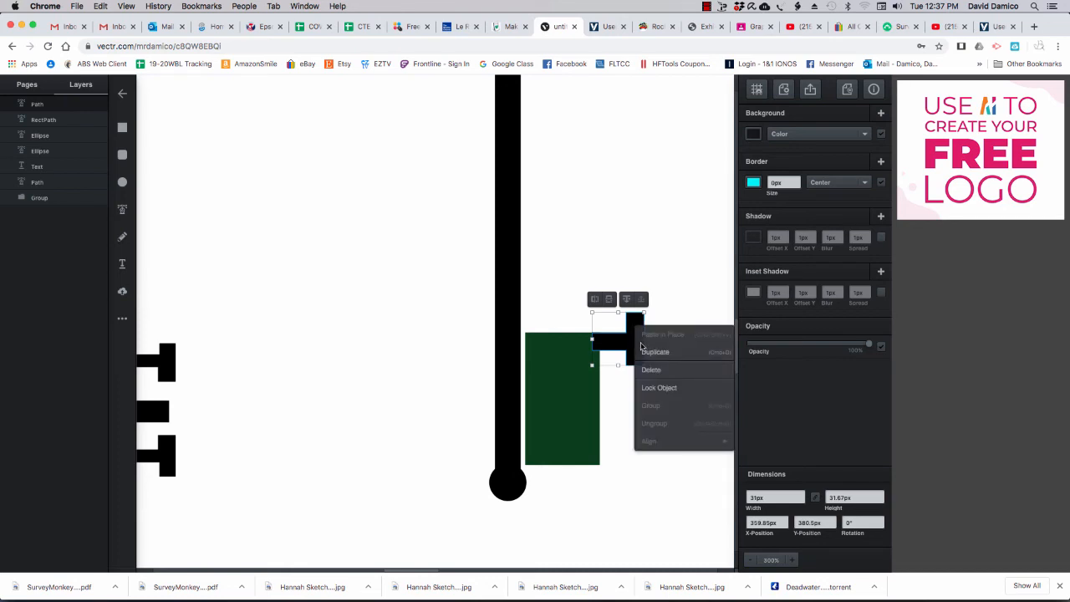
left_click(645, 351)
left_click_drag(646, 353, 637, 460)
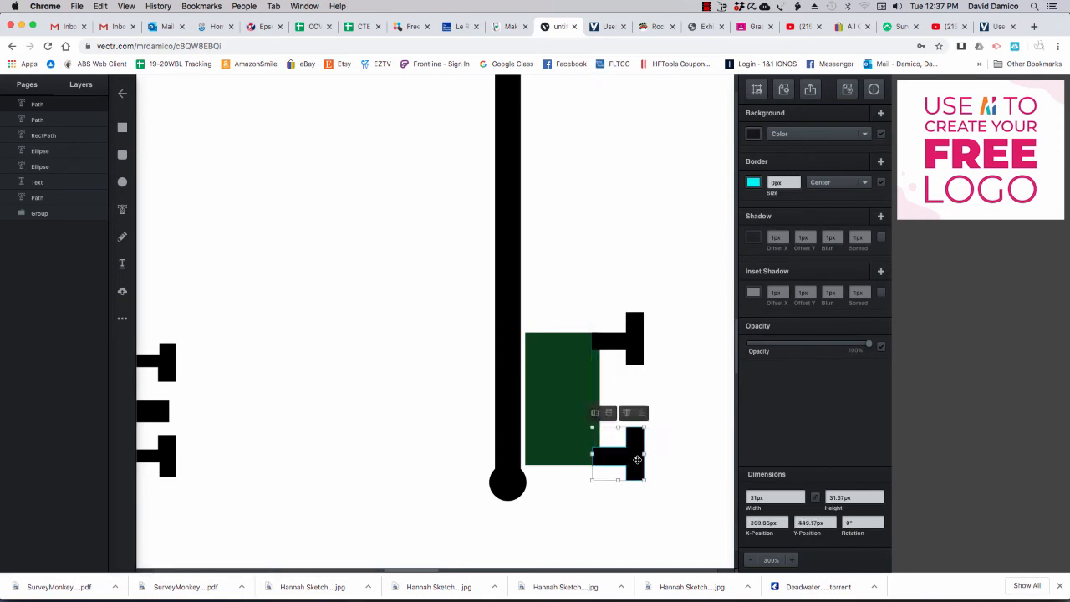
left_click(680, 454)
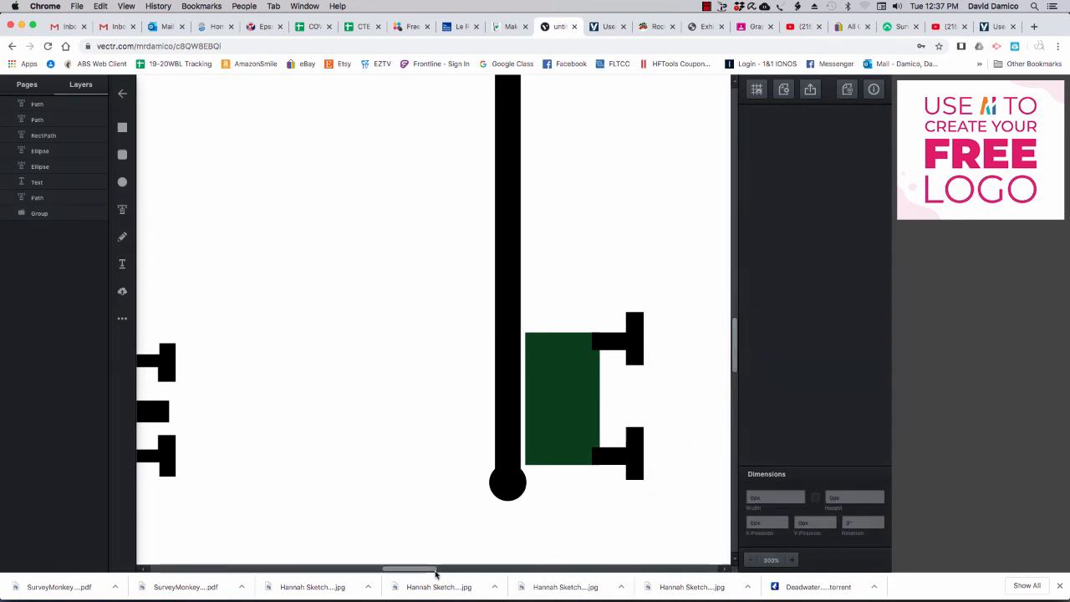
- Draw a middle tooth rectangle about 27 by 13 px, overlapping the green rectangle's right edge midway between the two T-shaped teeth
scroll(435, 575, "right", 3)
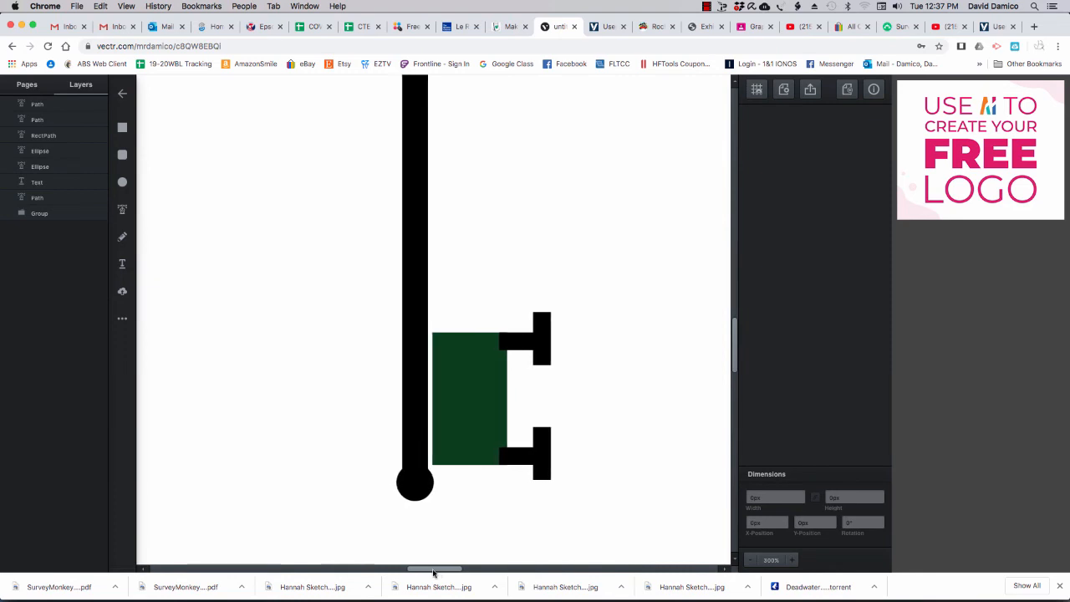
left_click_drag(435, 572, 395, 579)
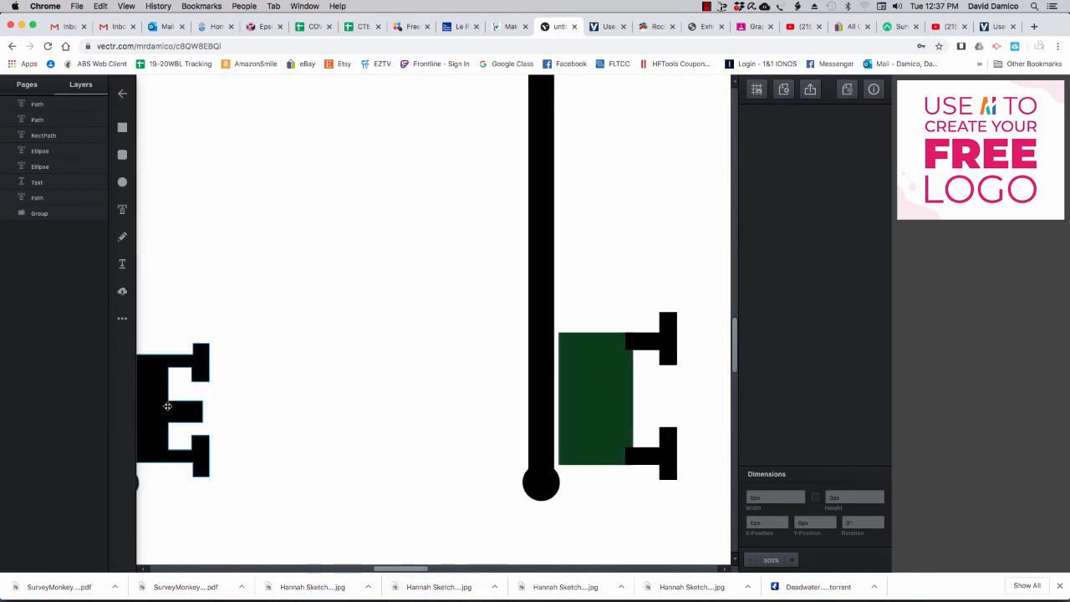
left_click(122, 127)
left_click_drag(625, 390, 670, 411)
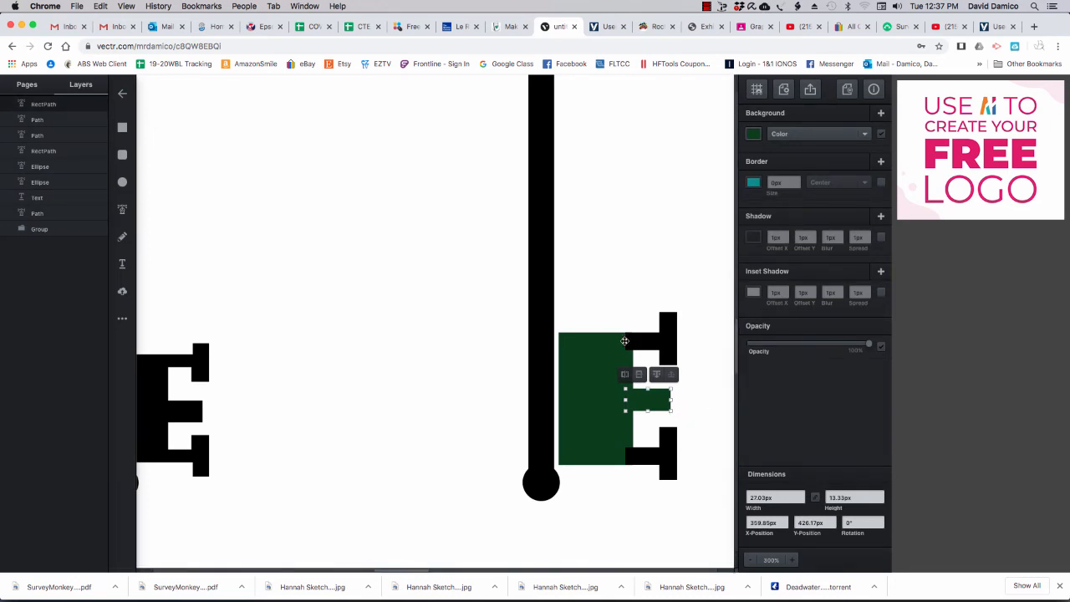
- Fill both the large green rectangle and the middle tooth with black
left_click(601, 360)
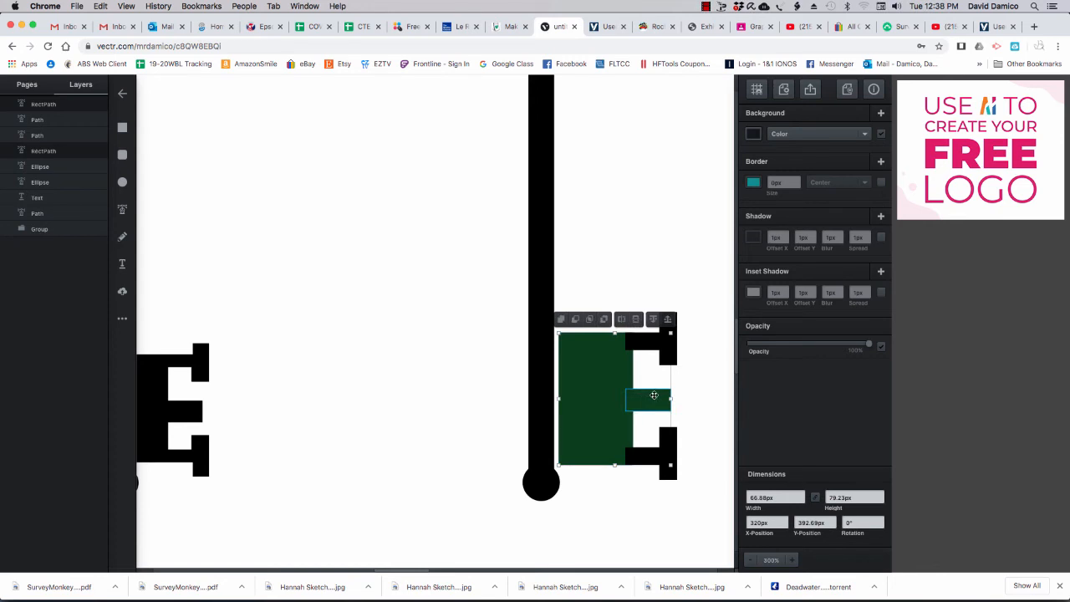
left_click(754, 134)
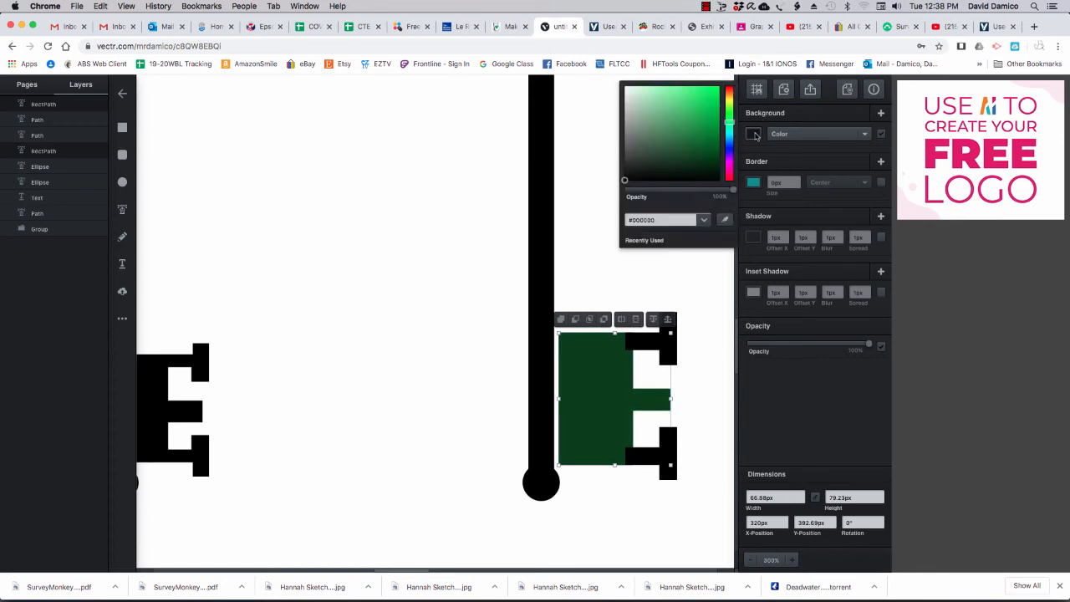
left_click(632, 180)
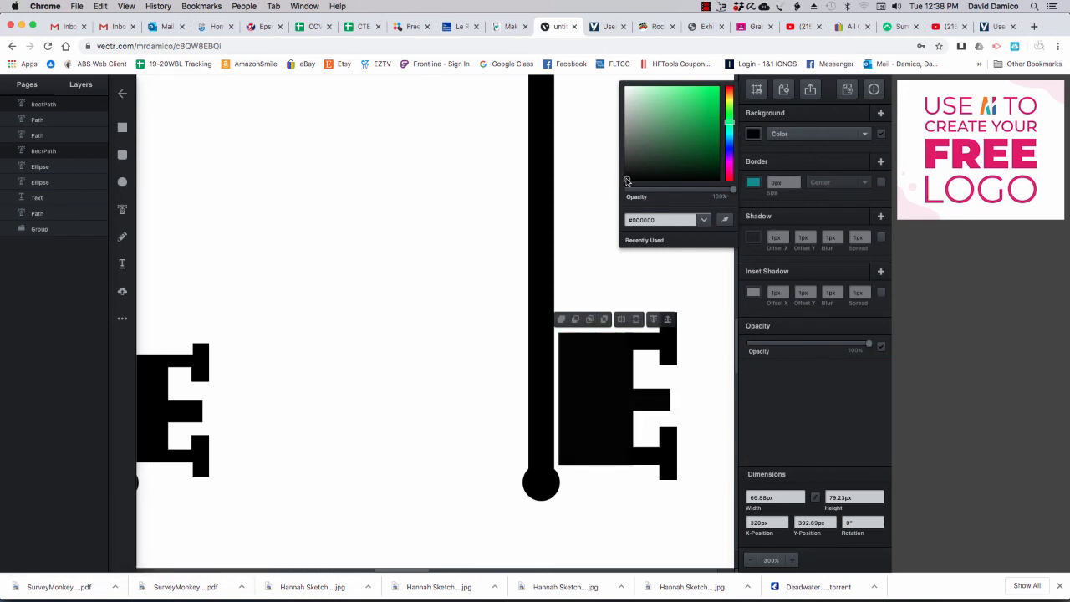
left_click(578, 271)
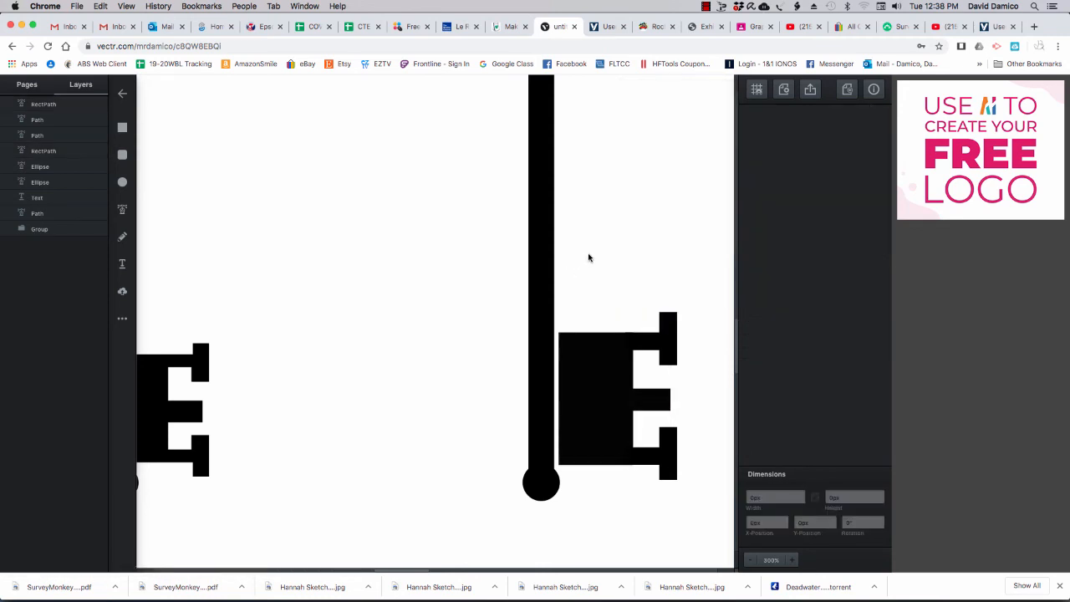
- Unite the large rectangle and its three teeth into a single bit shape, leaving the key body out
left_click_drag(590, 254, 711, 493)
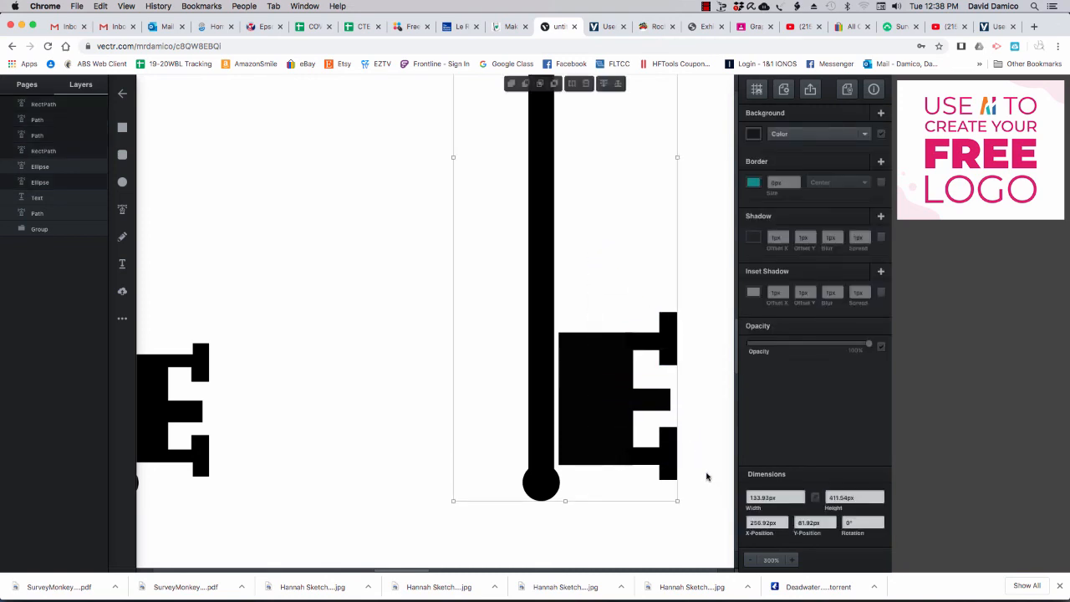
left_click(542, 317, "shift")
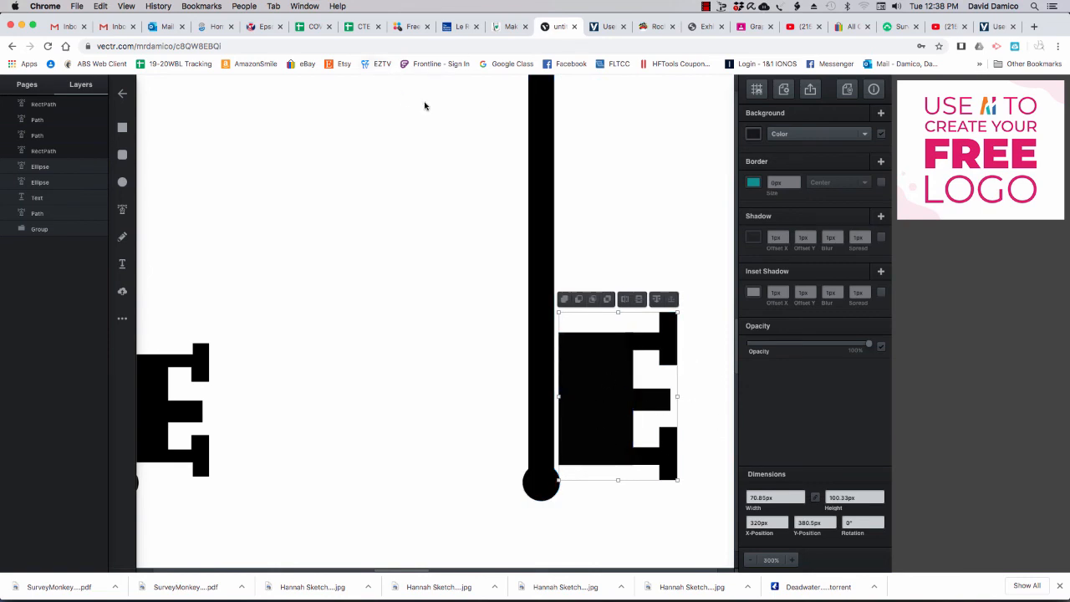
left_click(565, 299)
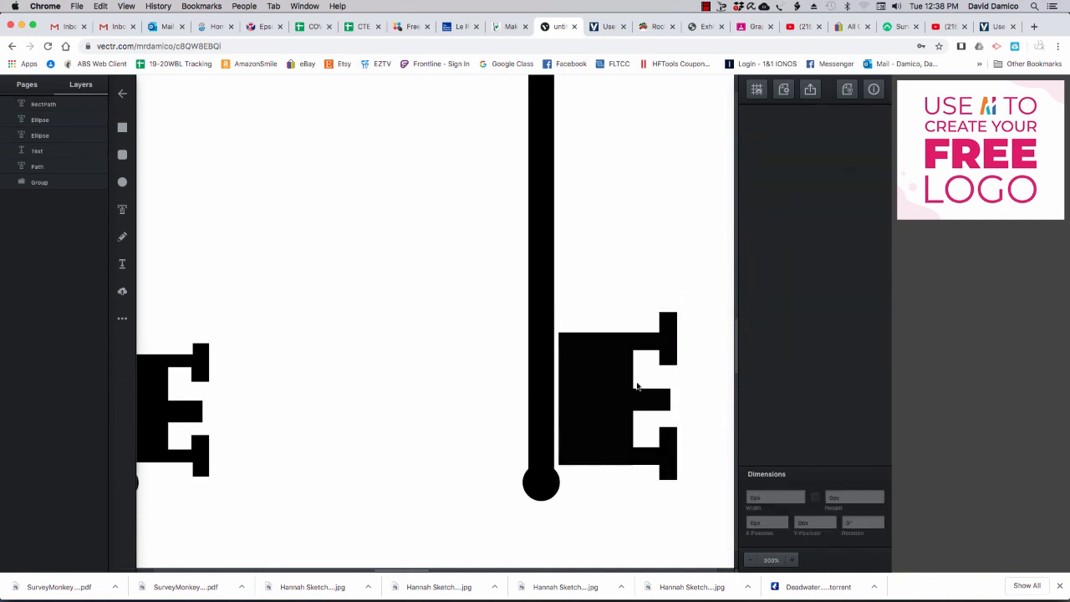
- Move the united bit left onto the shaft, just above the end circle, with its left edge over the shaft
left_click_drag(616, 389, 579, 379)
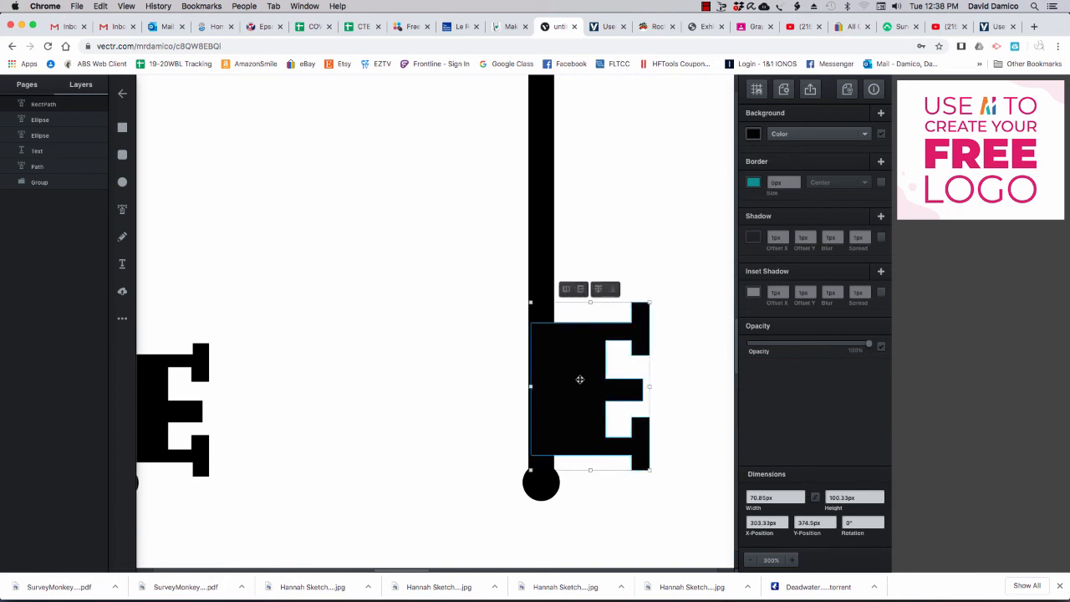
left_click(456, 356)
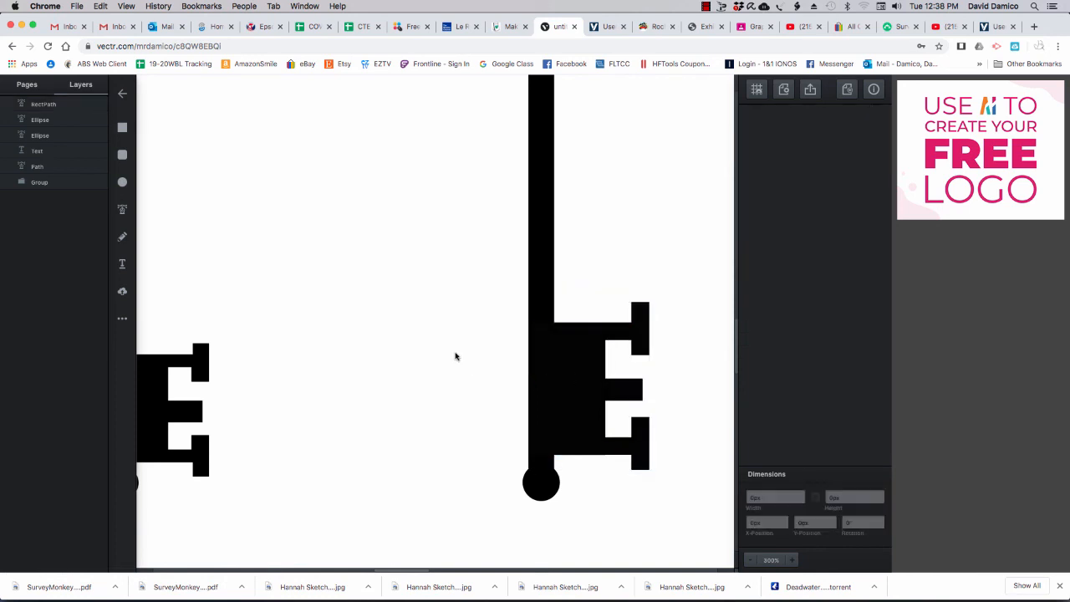
- Move the bit horizontally off the shaft into the empty space to its right
key("space")
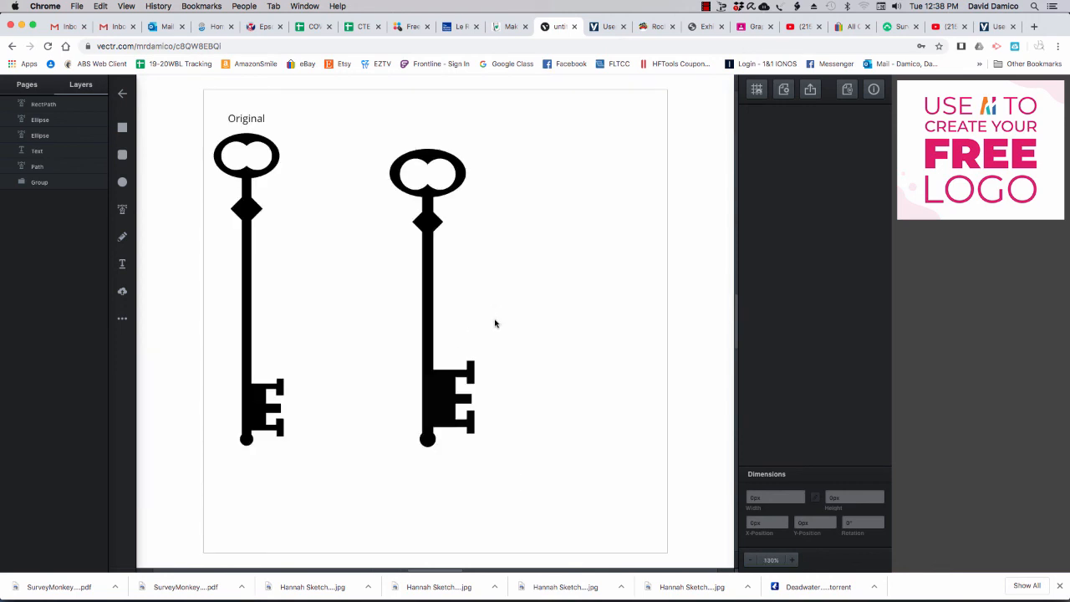
left_click(445, 394)
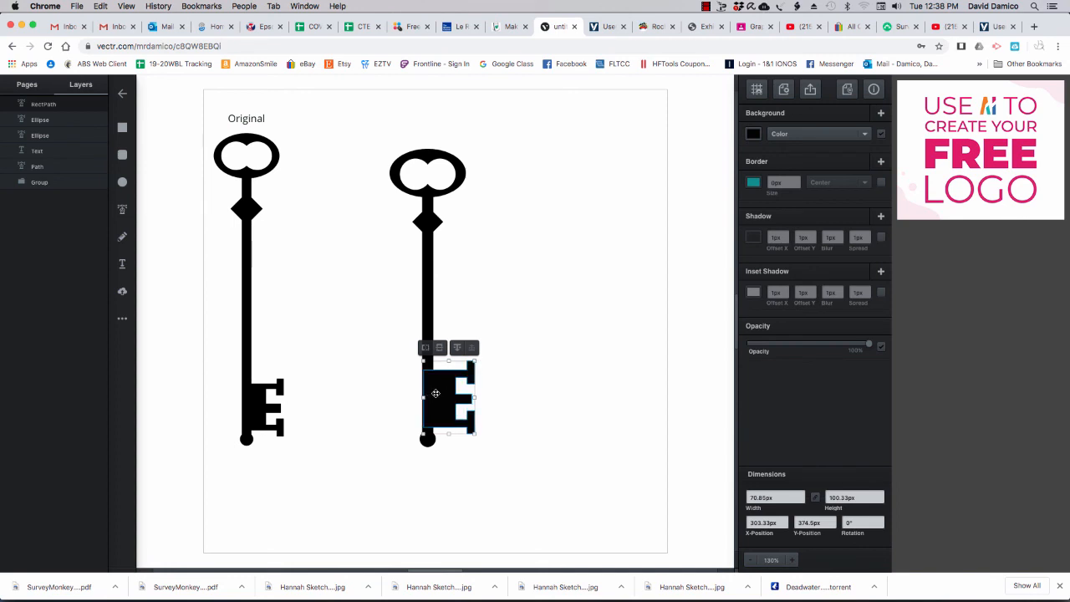
left_click_drag(444, 385, 484, 385)
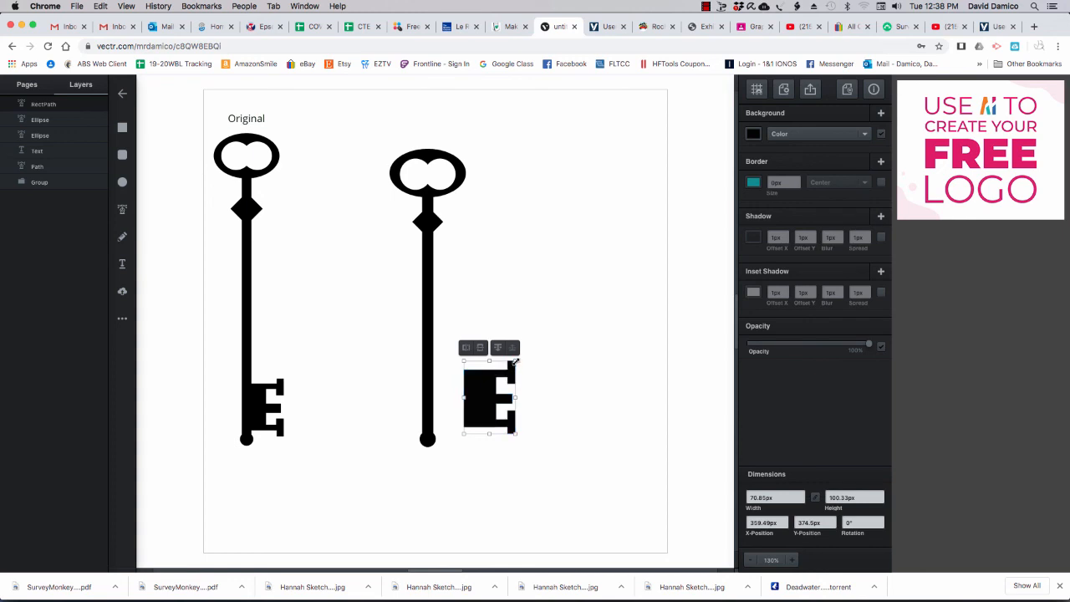
- Scale the bit down to about 58 by 83 px and attach it to the shaft just above the end circle
left_click_drag(516, 360, 503, 375)
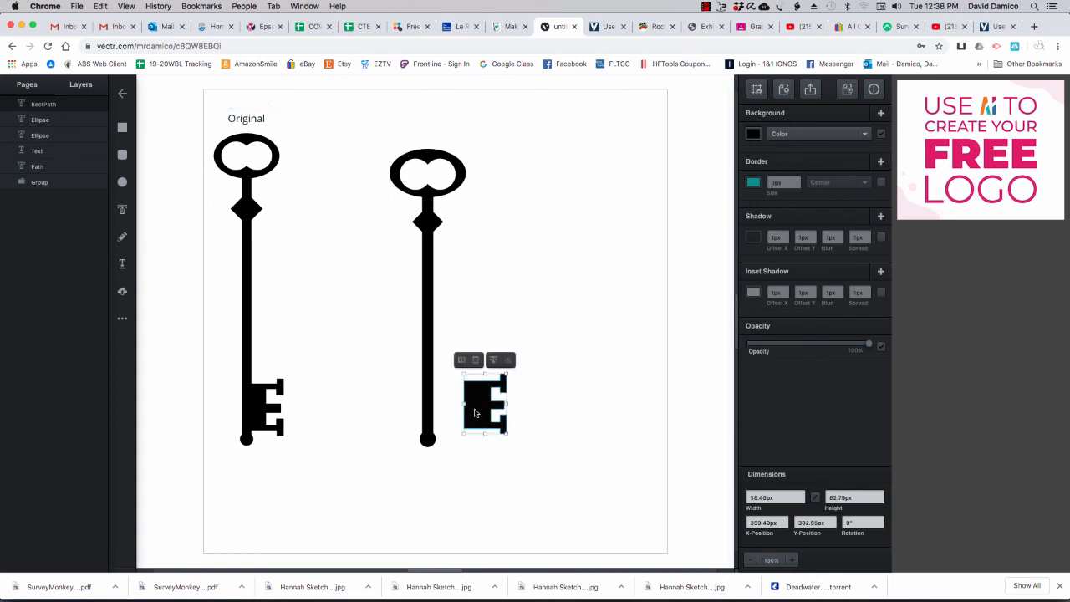
left_click_drag(477, 410, 435, 409)
left_click(389, 381)
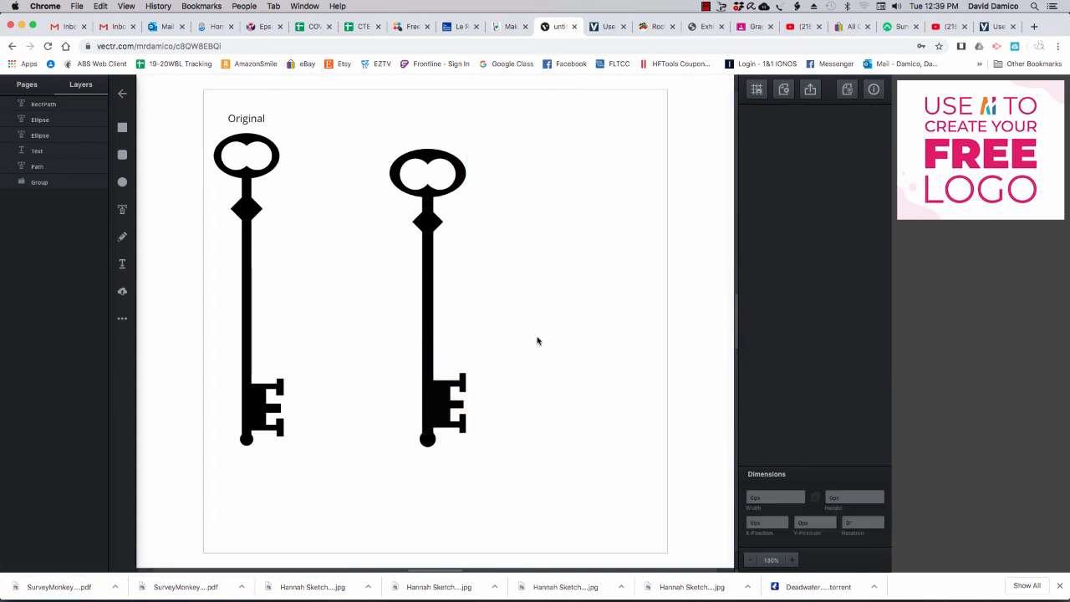
- Unite the toothed bit with the new key's body and shaft into a single shape
left_click(428, 359)
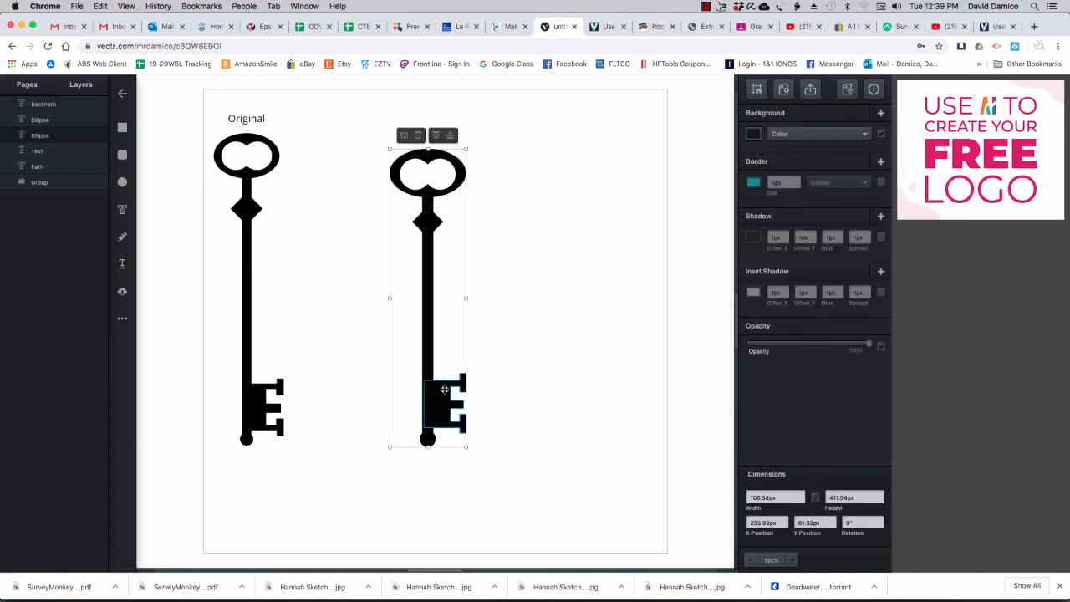
left_click(445, 389, "shift")
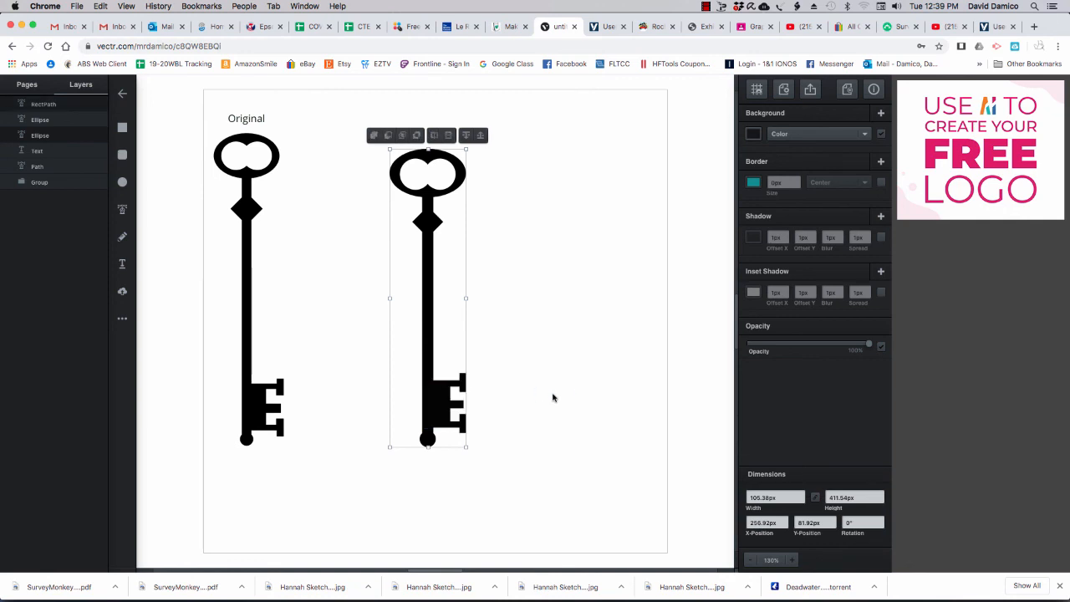
left_click(373, 136)
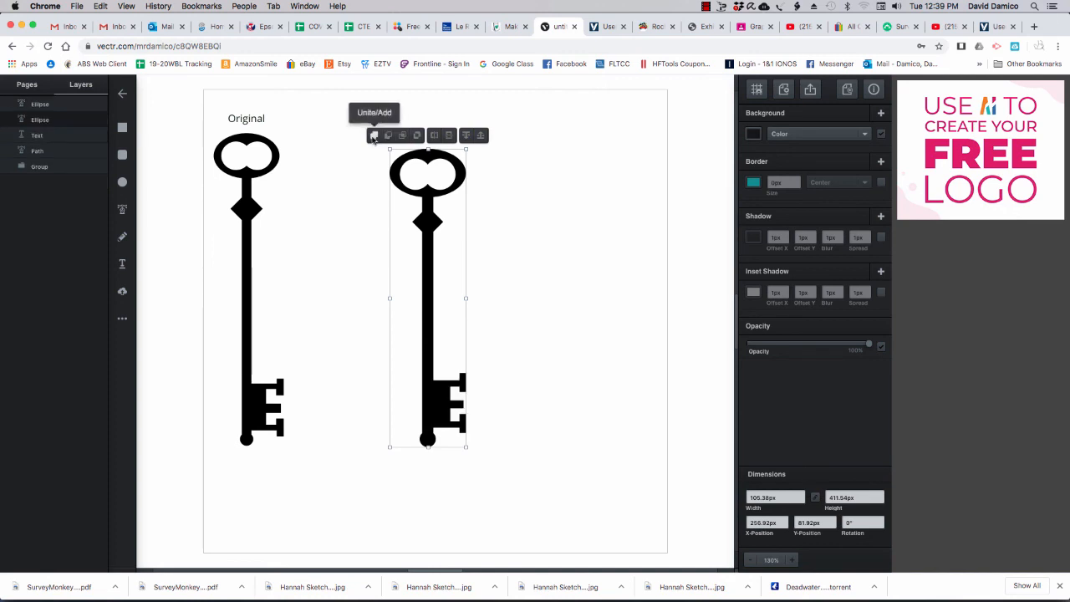
left_click(310, 305)
mouse_move(442, 294)
left_mouse_down()
mouse_move(489, 292)
mouse_move(427, 295)
left_mouse_up()
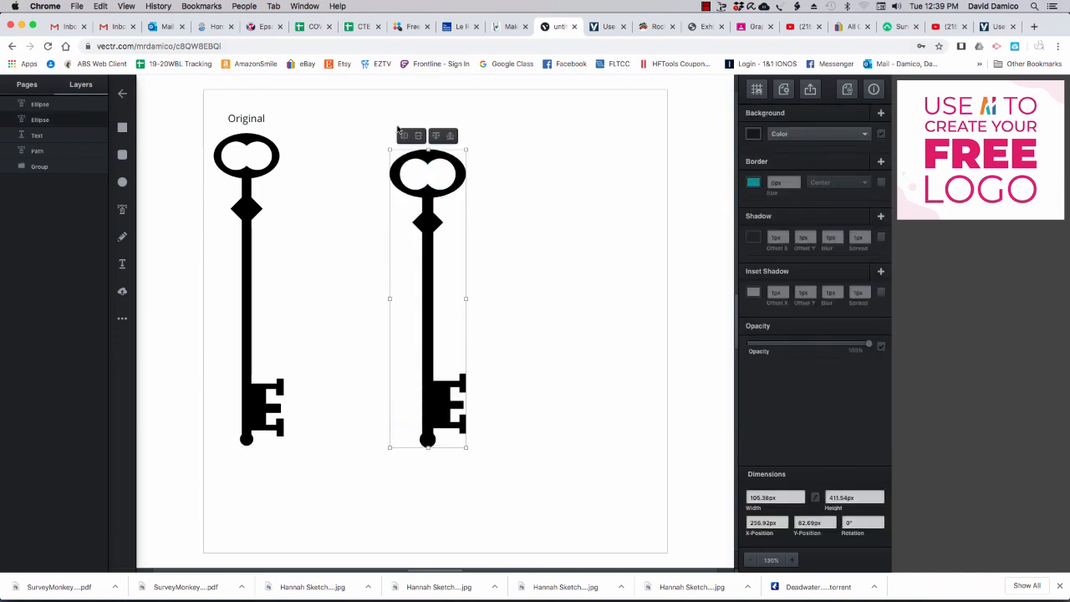
- Group all parts of the new key and move the group up and left, roughly level with the original key's head
left_click_drag(362, 128, 509, 262)
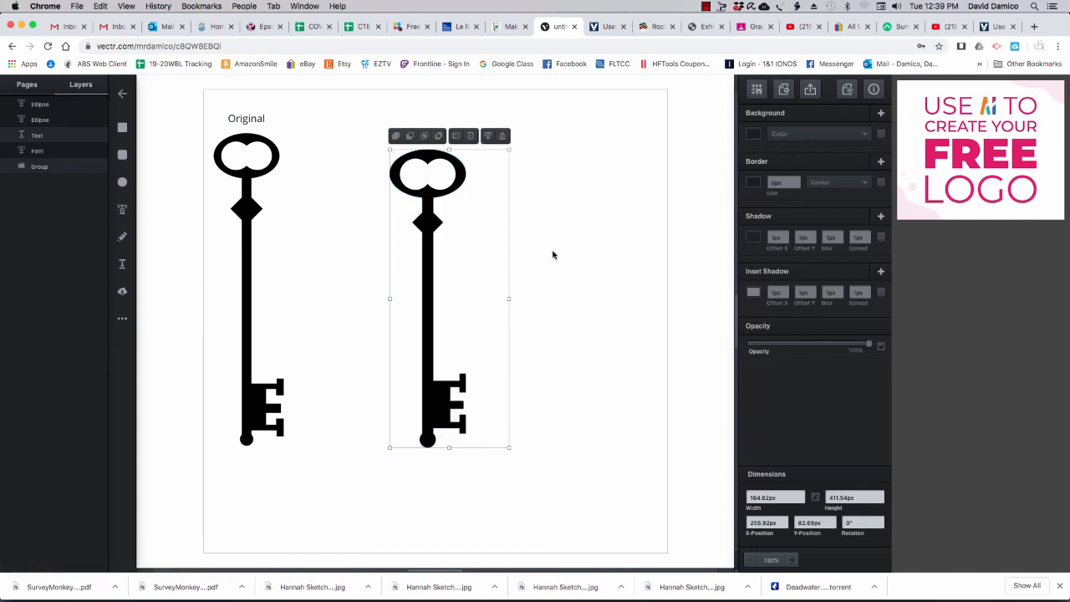
right_click(429, 195)
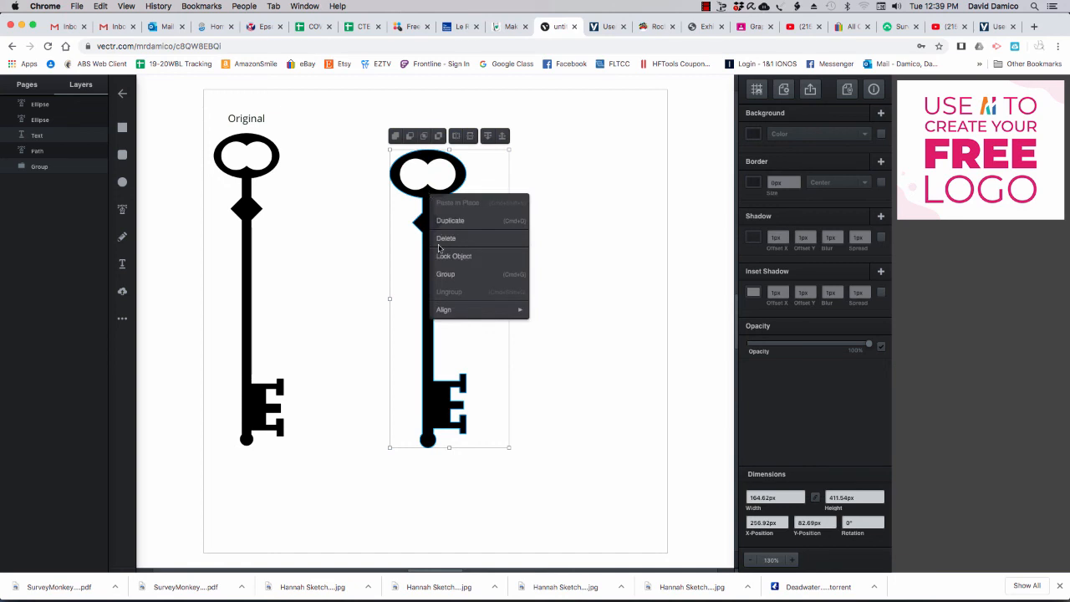
left_click(445, 274)
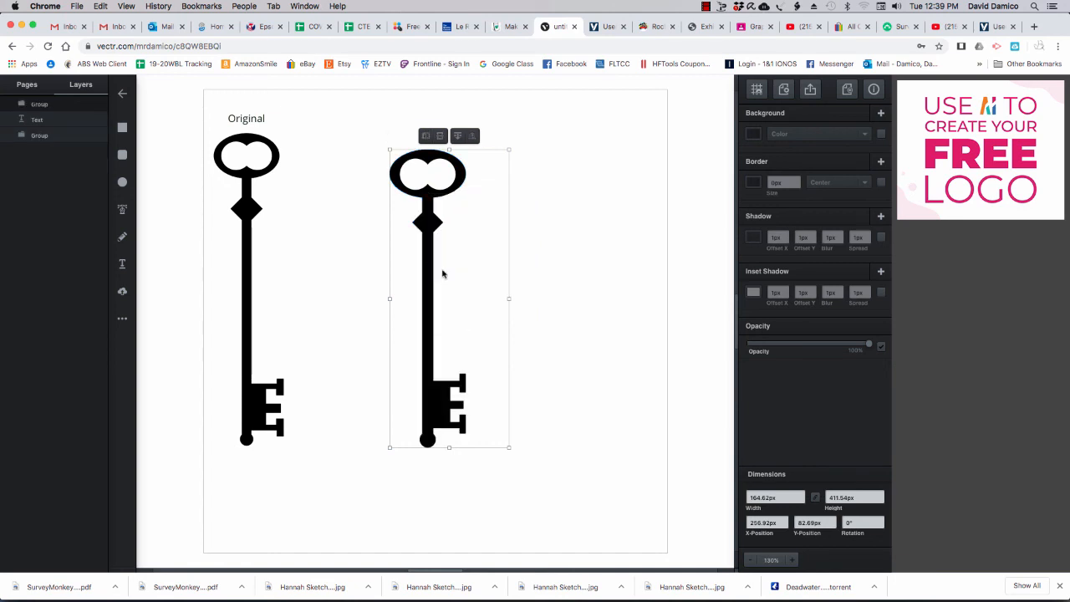
left_click(543, 270)
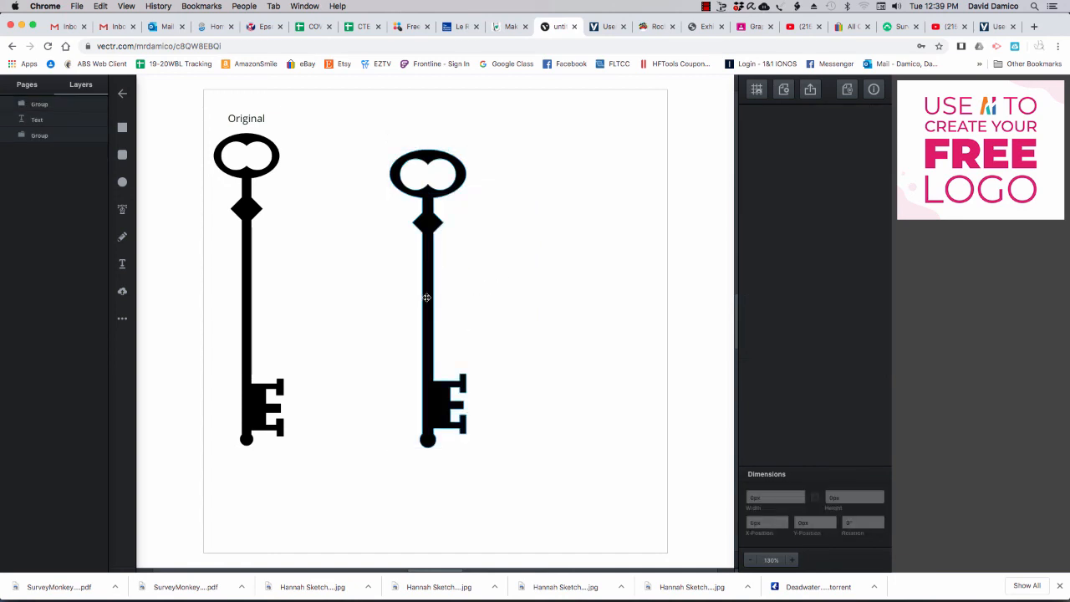
left_click_drag(425, 297, 397, 281)
left_click(562, 296)
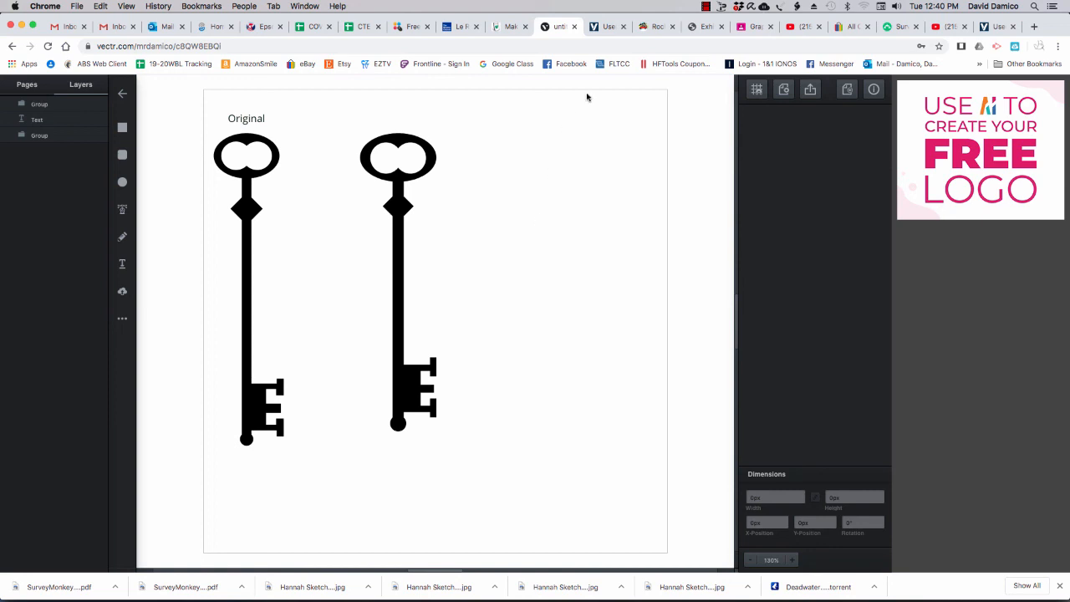
left_click(707, 7)
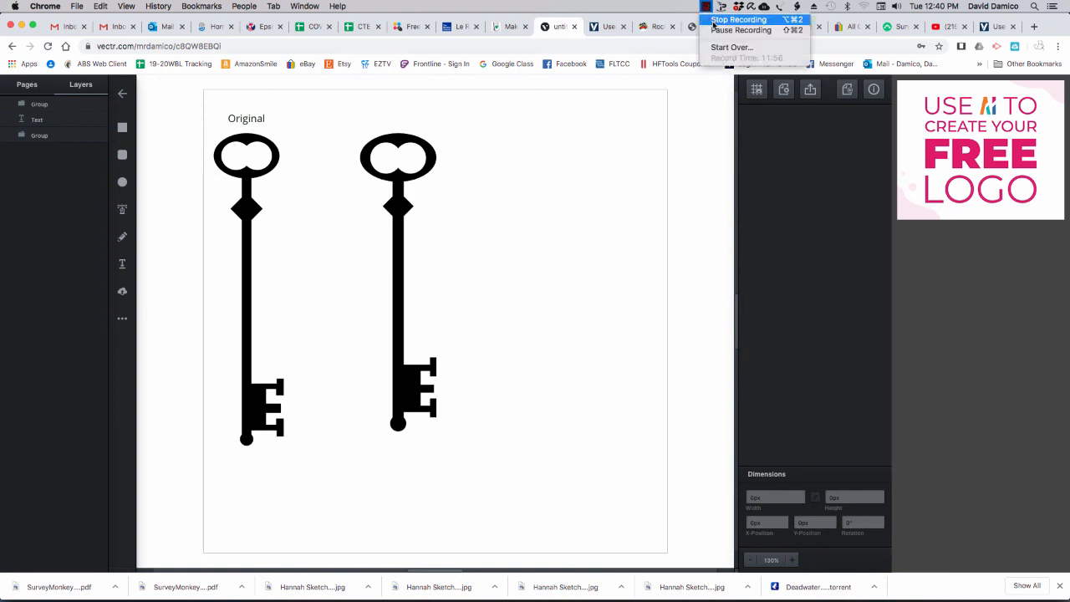